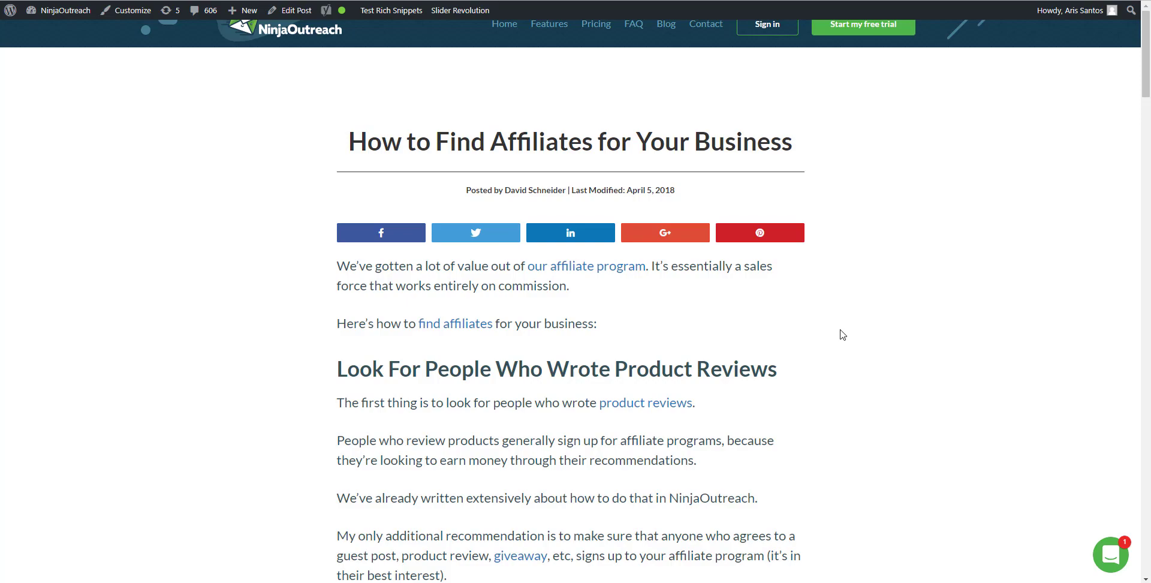
- Read through the article on finding affiliates, including the prospecting sections and the sample outreach script
{"action": "scroll", "coordinate": [842, 335], "scroll_direction": "down", "scroll_amount": 4}
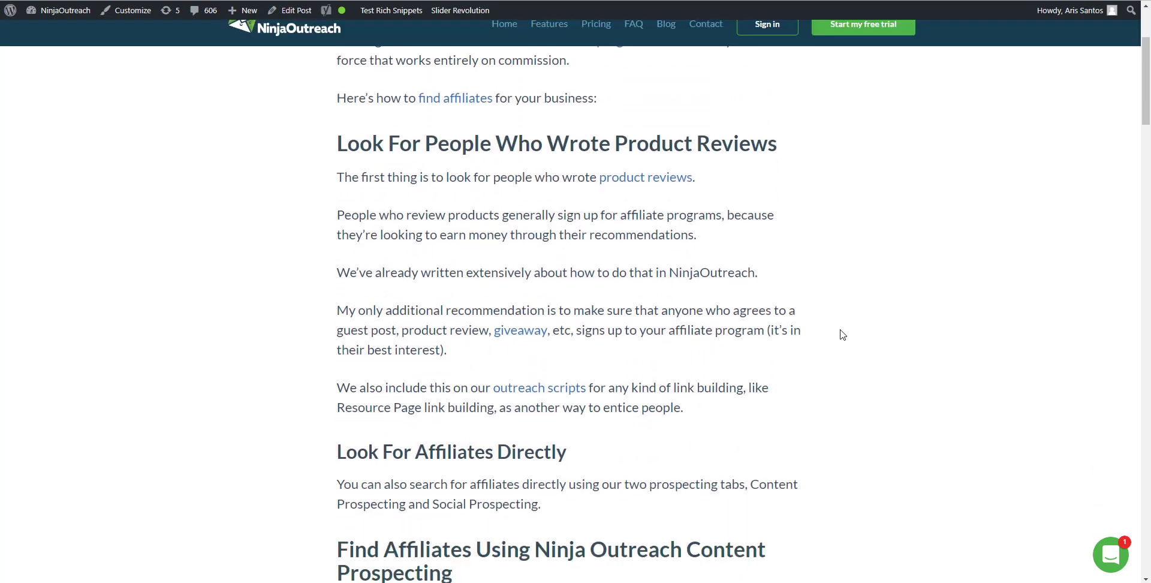
{"action": "scroll", "coordinate": [843, 335], "scroll_direction": "down", "scroll_amount": 6}
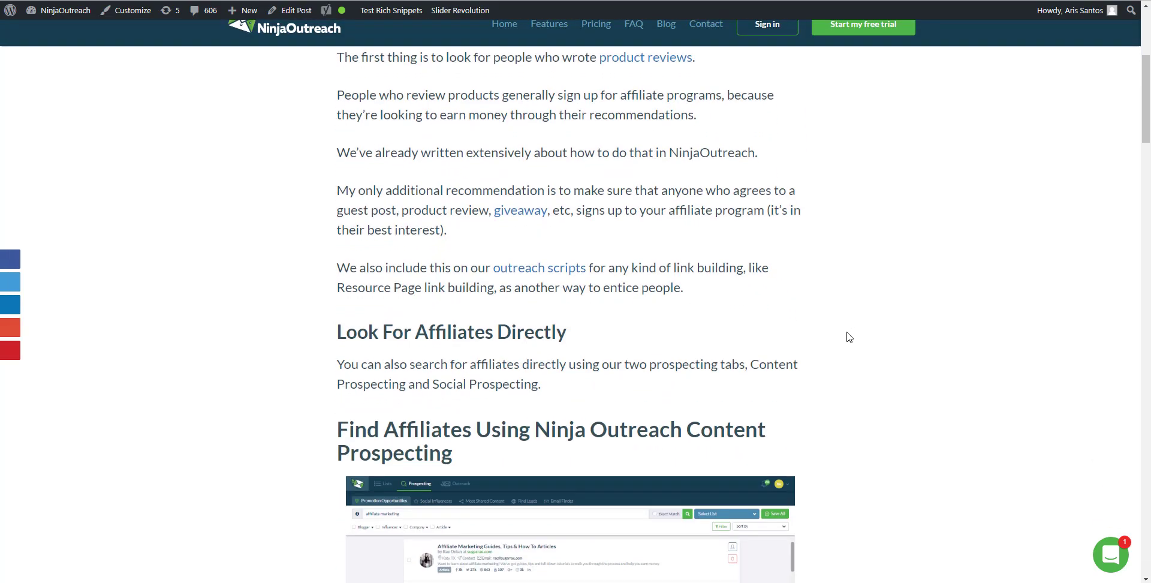
{"action": "scroll", "coordinate": [849, 336], "scroll_direction": "down", "scroll_amount": 7}
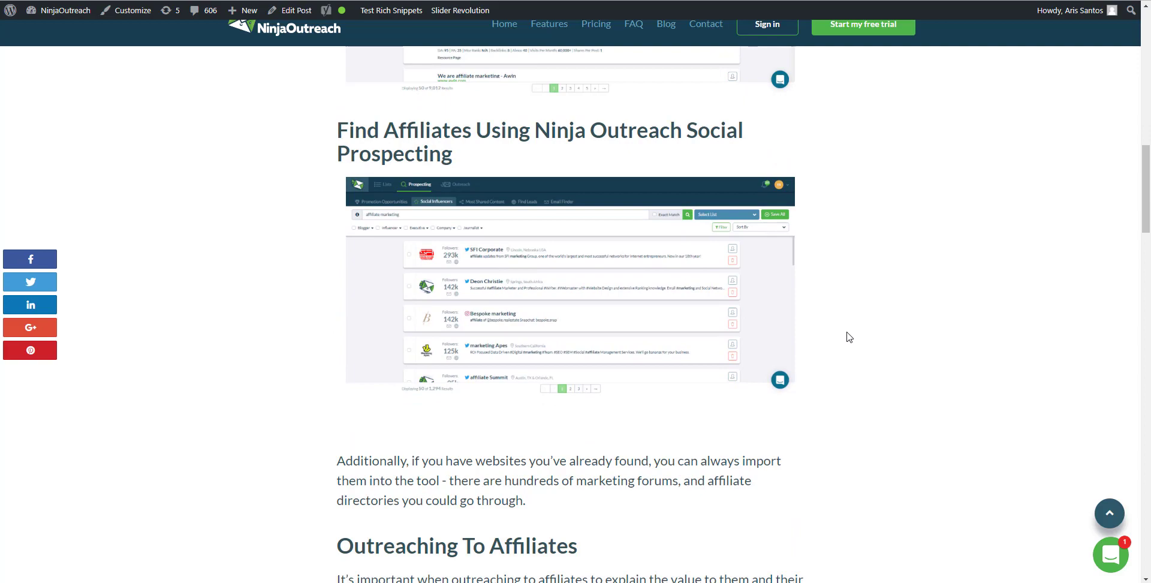
{"action": "scroll", "coordinate": [849, 337], "scroll_direction": "down", "scroll_amount": 12}
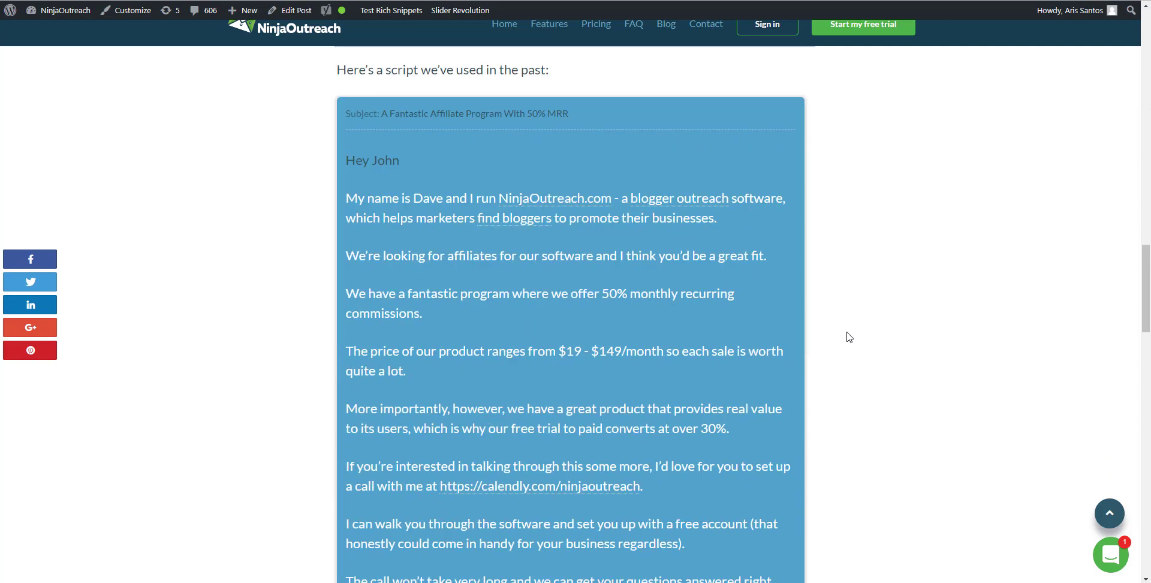
{"action": "scroll", "coordinate": [849, 337], "scroll_direction": "up", "scroll_amount": 20}
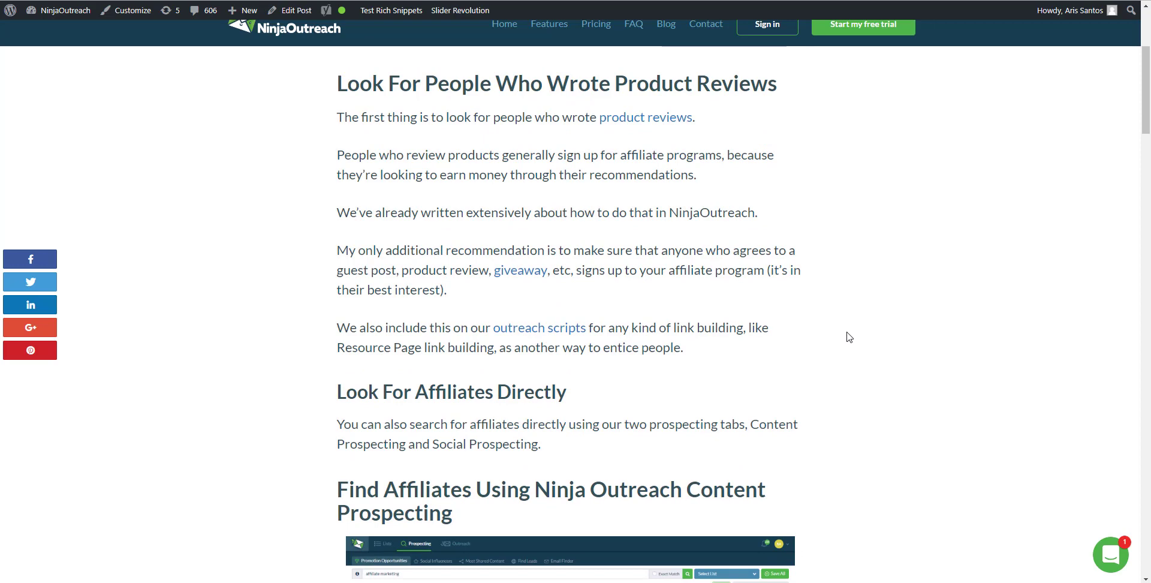
{"action": "scroll", "coordinate": [849, 337], "scroll_direction": "up", "scroll_amount": 5}
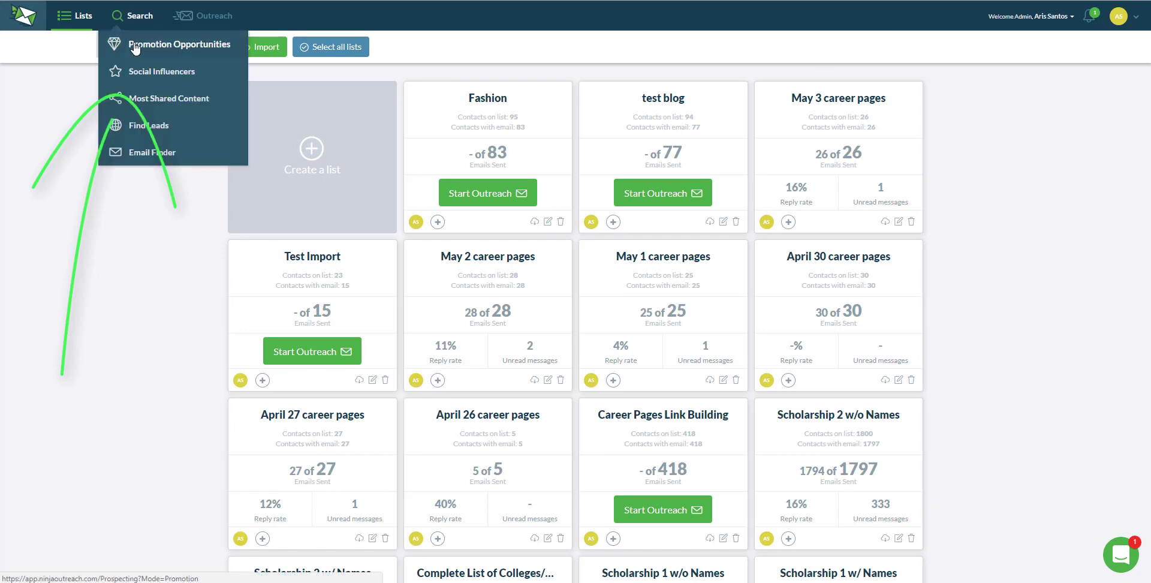
- Switch to the NinjaOutreach app and open the Promotion Opportunities search
{"action": "left_click", "coordinate": [136, 47]}
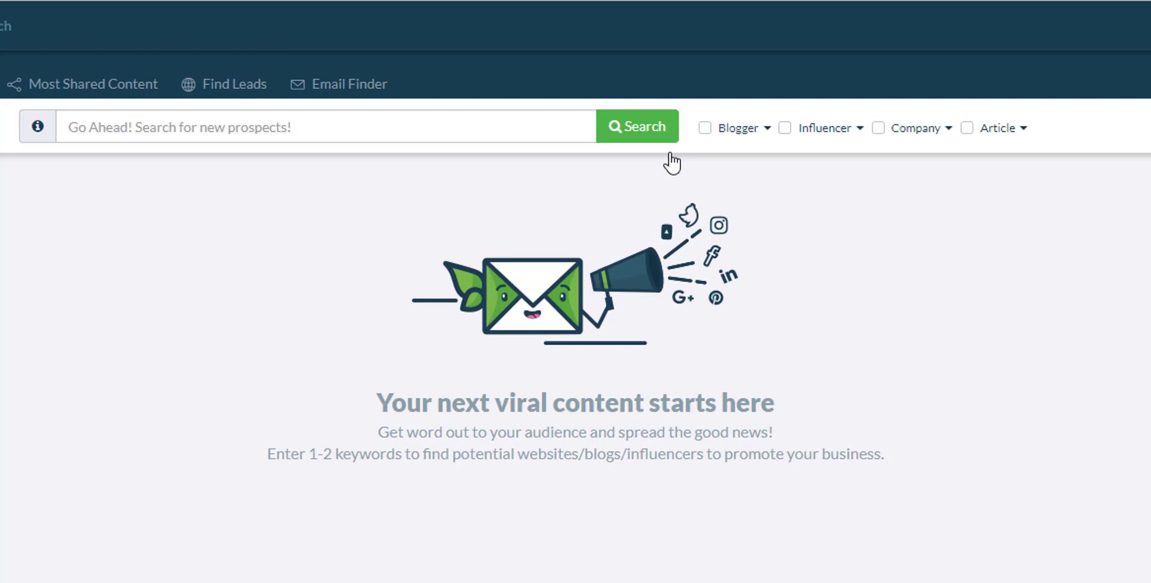
{"action": "left_click", "coordinate": [301, 138]}
{"action": "type", "text": "mommy b"}
{"action": "key", "text": "BackSpace"}
{"action": "key", "text": "BackSpace"}
{"action": "key", "text": "ctrl+a"}
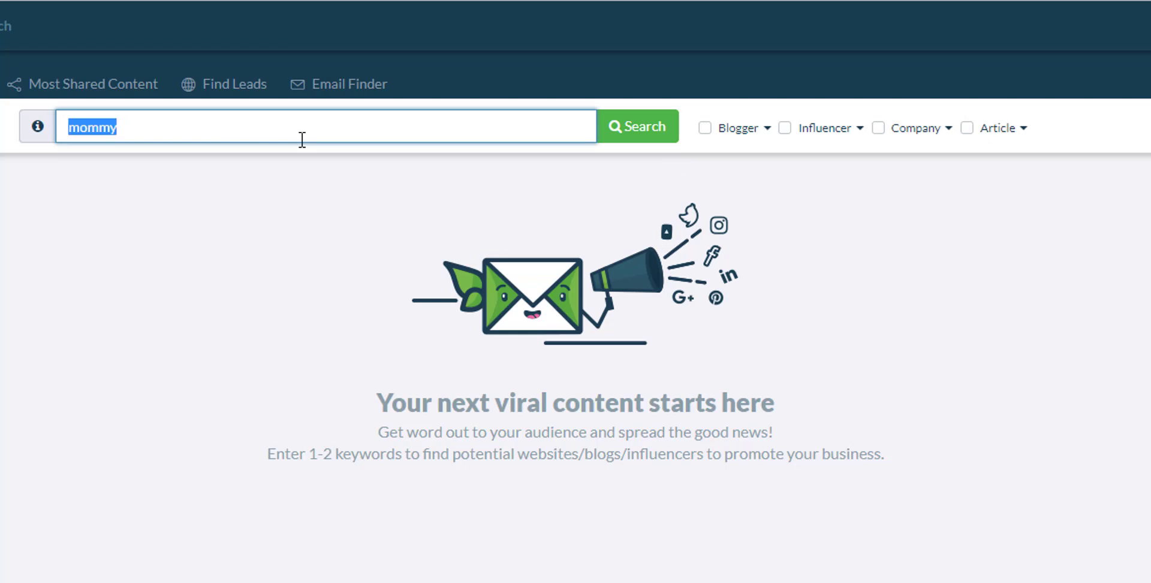
{"action": "key", "text": "BackSpace"}
- Search promotion opportunities for "mommy", restricted to the Blogger type
{"action": "left_click", "coordinate": [705, 127]}
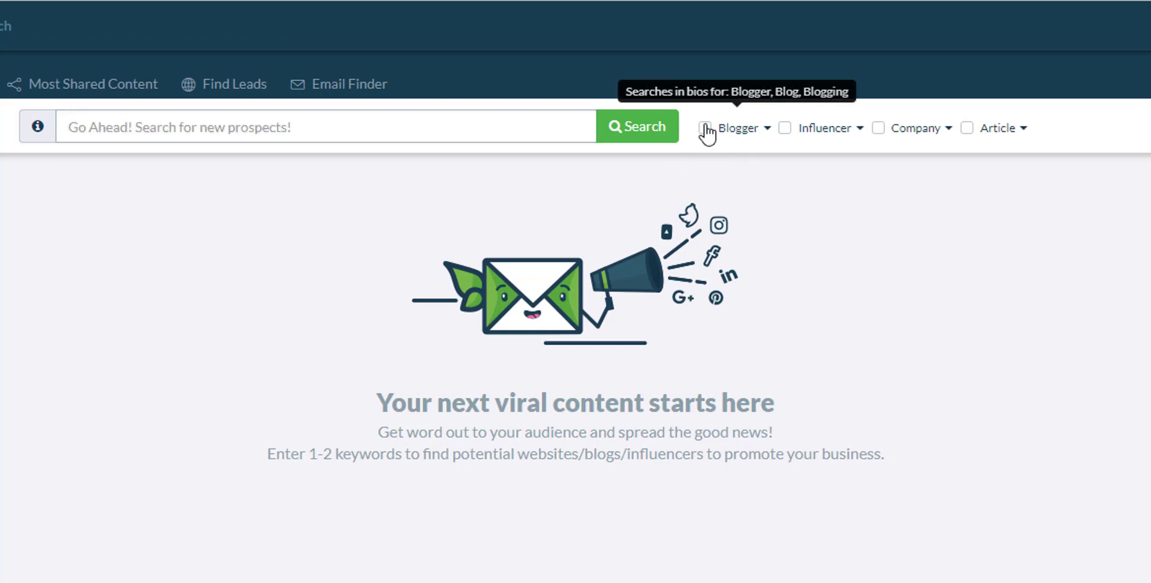
{"action": "left_click", "coordinate": [297, 131]}
{"action": "type", "text": "mommy"}
{"action": "key", "text": "Return"}
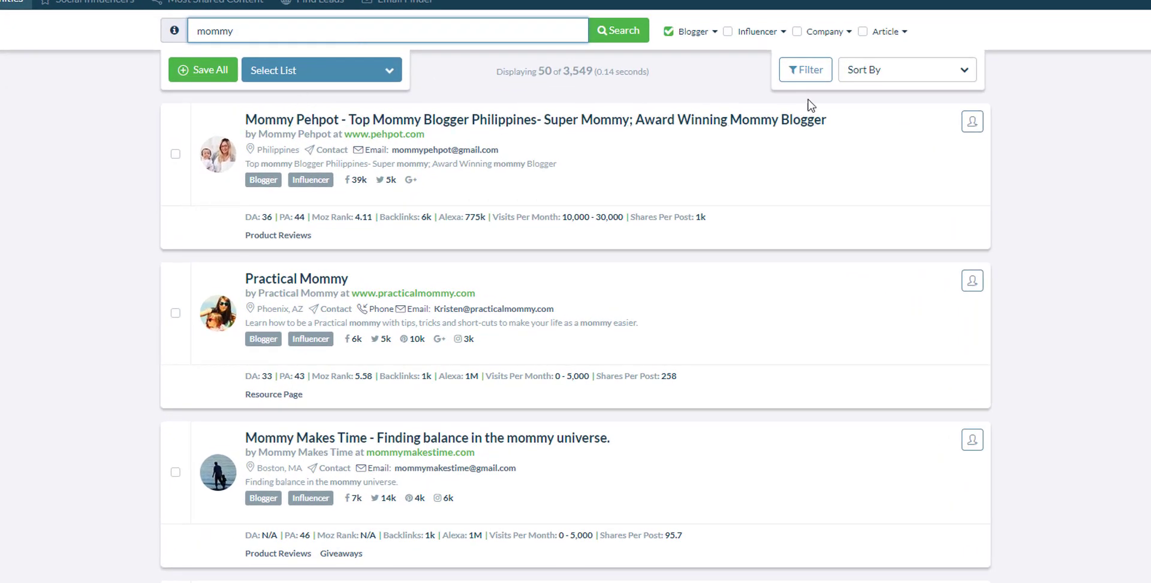
- Filter the blogger results to prospects whose featured pages are Product Reviews
{"action": "left_click", "coordinate": [819, 75]}
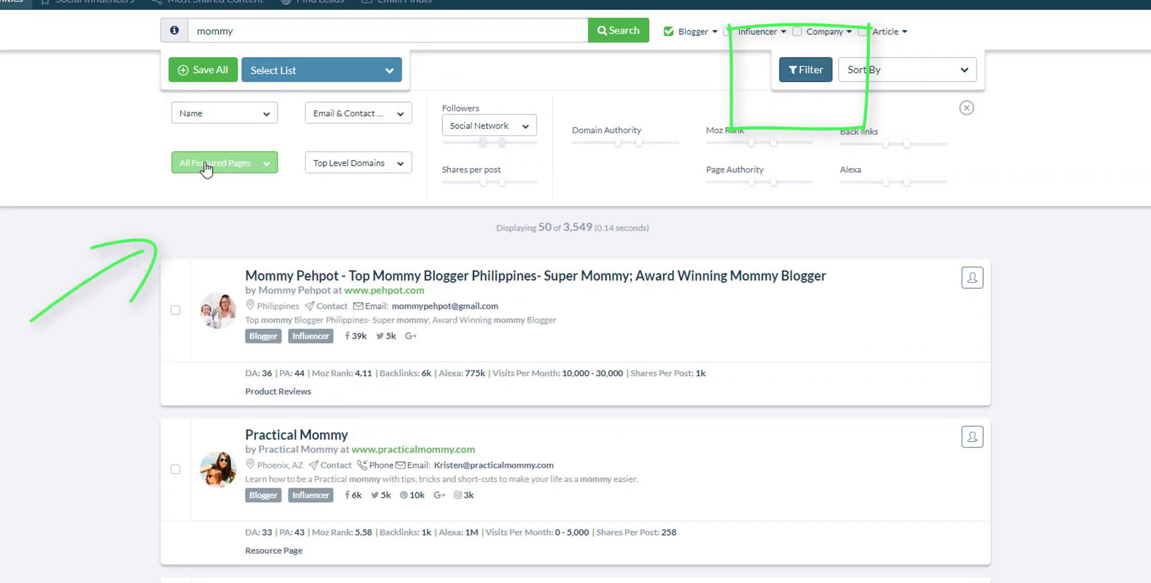
{"action": "left_click", "coordinate": [206, 168]}
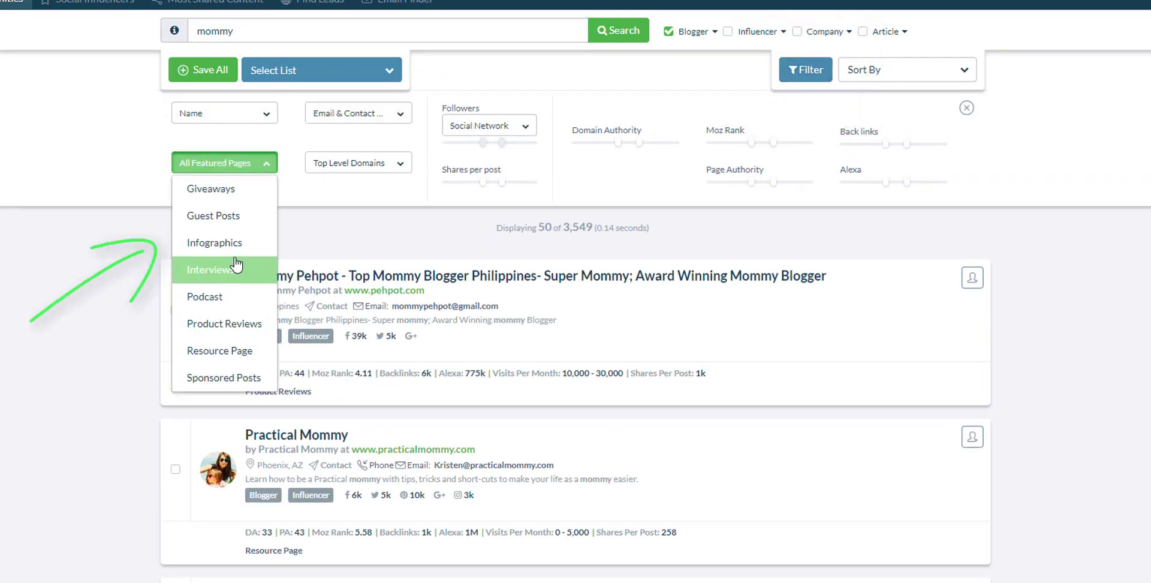
{"action": "left_click", "coordinate": [234, 324]}
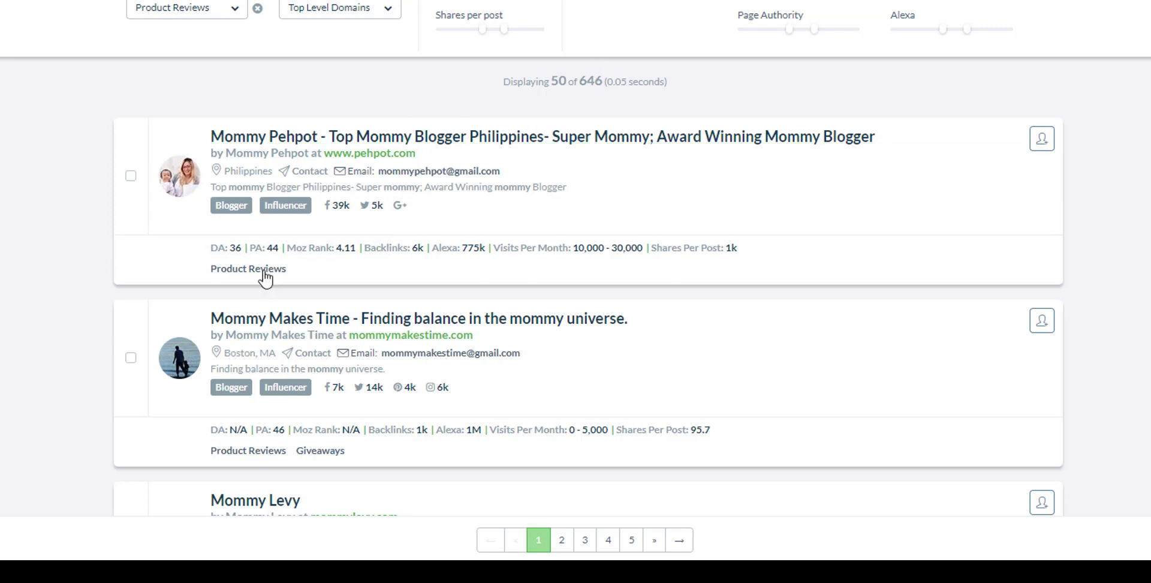
- Examine the filtered bloggers' product review and giveaway page links and the available featured page types
{"action": "mouse_move", "coordinate": [266, 278]}
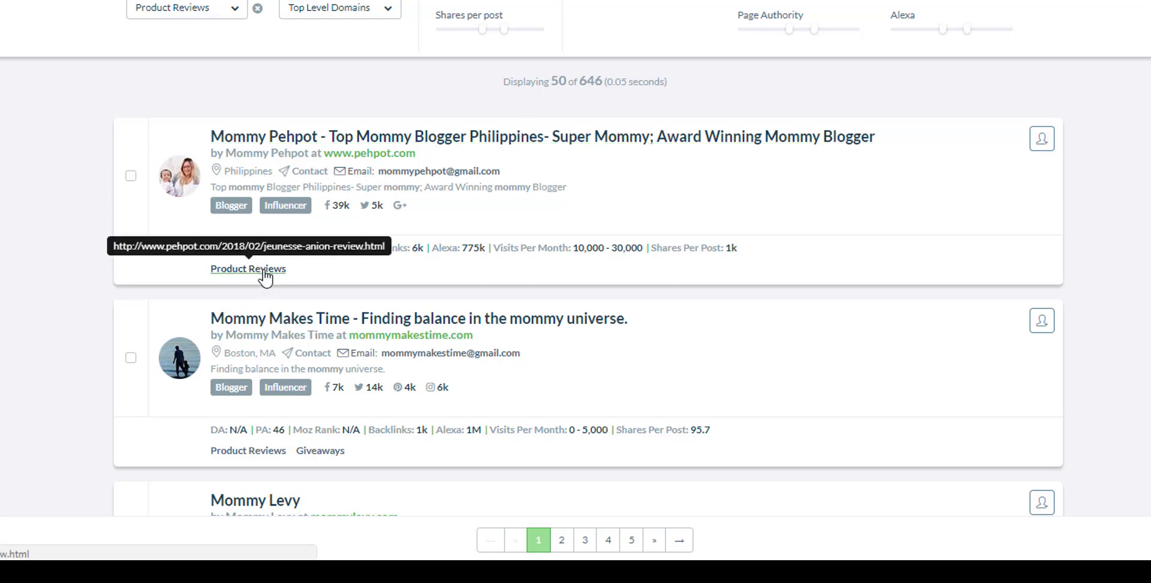
{"action": "scroll", "coordinate": [265, 278], "scroll_direction": "down", "scroll_amount": 4}
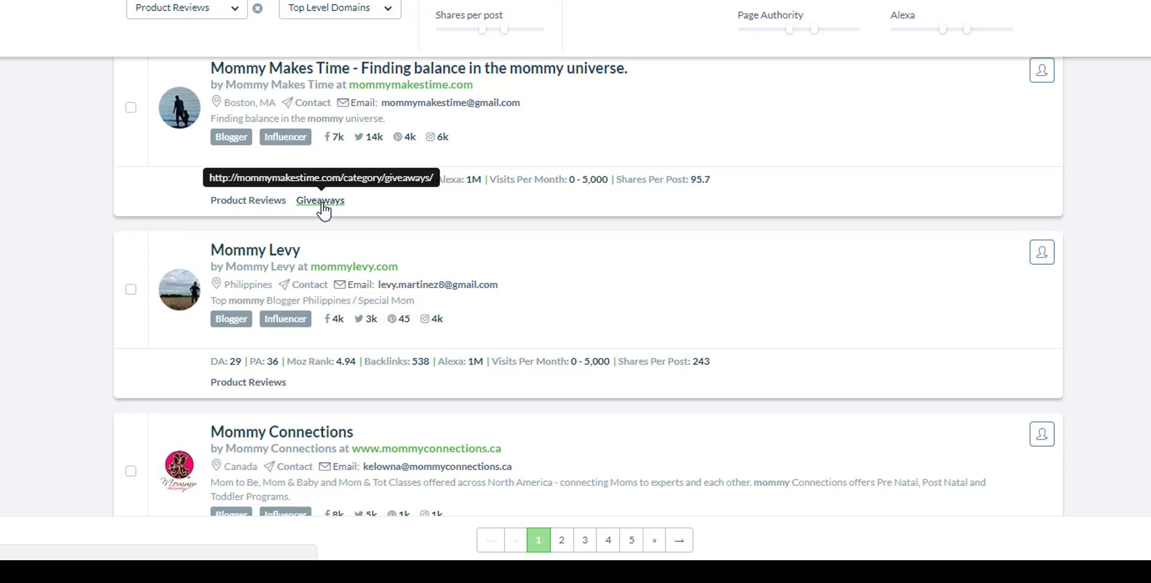
{"action": "scroll", "coordinate": [327, 204], "scroll_direction": "down", "scroll_amount": 3}
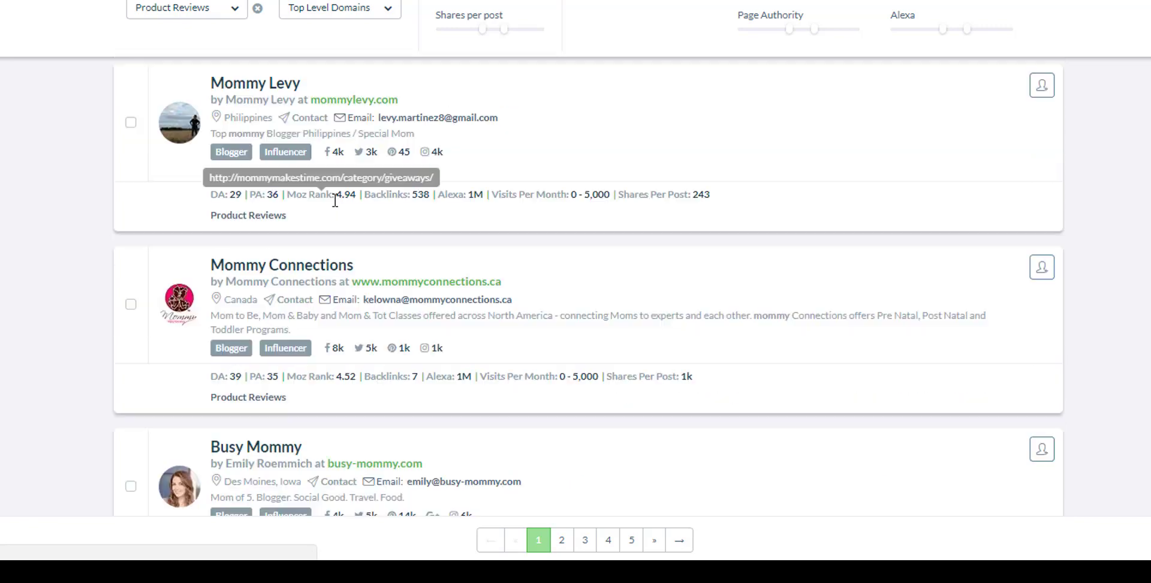
{"action": "left_click", "coordinate": [204, 10]}
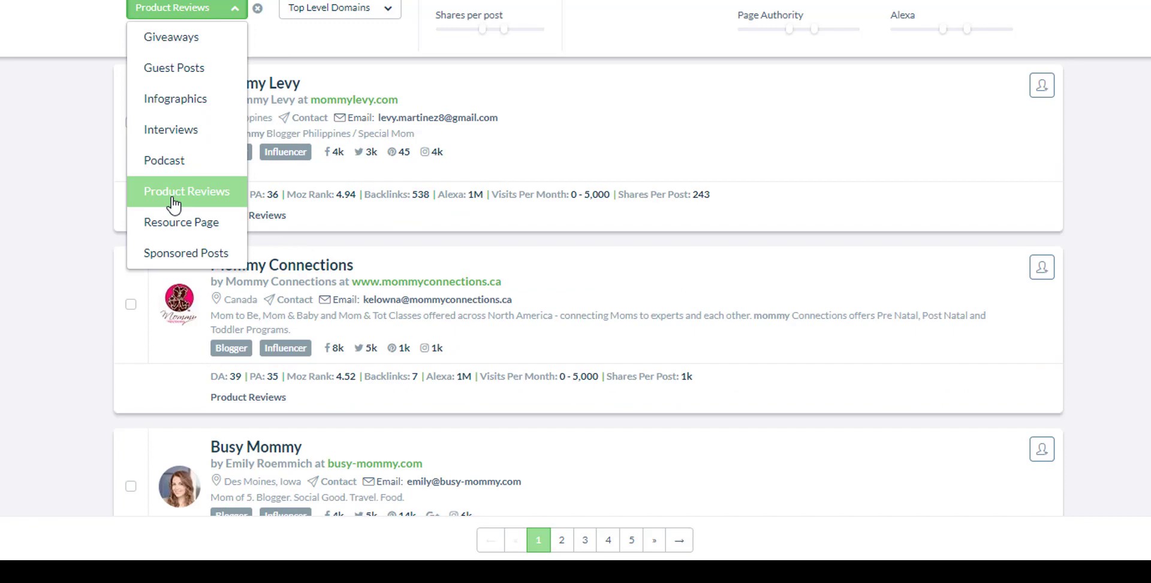
{"action": "scroll", "coordinate": [247, 303], "scroll_direction": "down", "scroll_amount": 9}
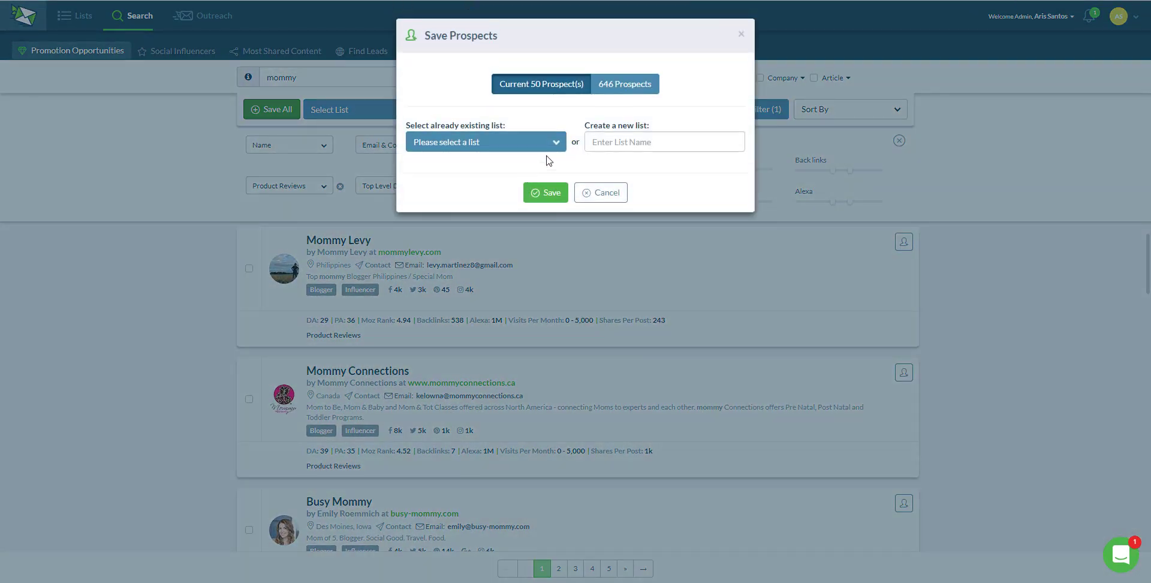
- Save the current 50 prospects to a new list named "Affiliates - Product Reviews (Mom)"
{"action": "left_click", "coordinate": [600, 143]}
{"action": "type", "text": "Affiliates - Product Reviews (Mom)"}
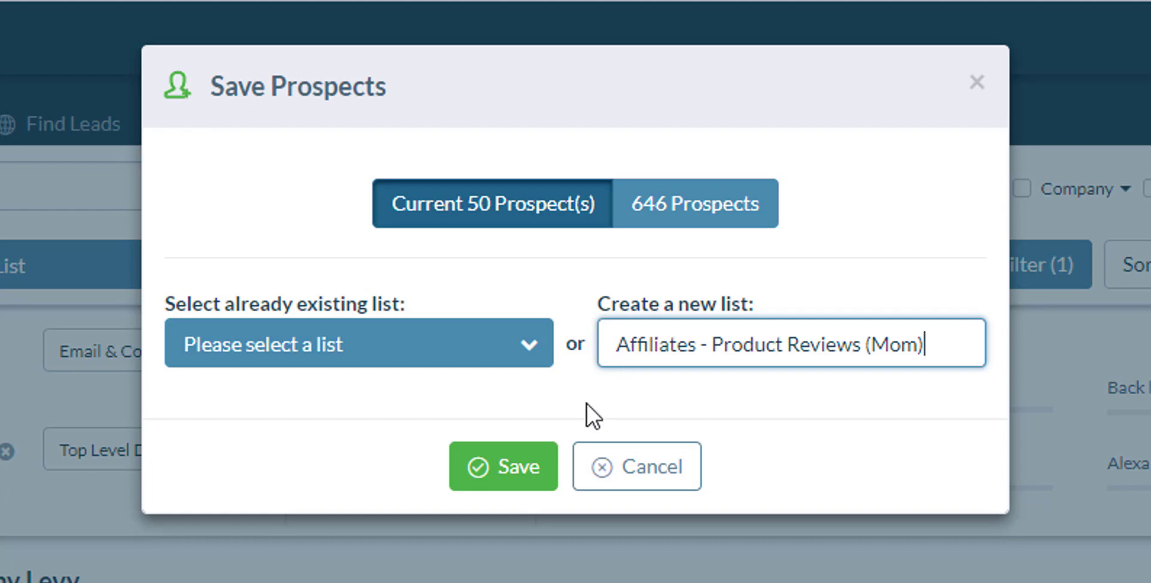
{"action": "left_click", "coordinate": [480, 477]}
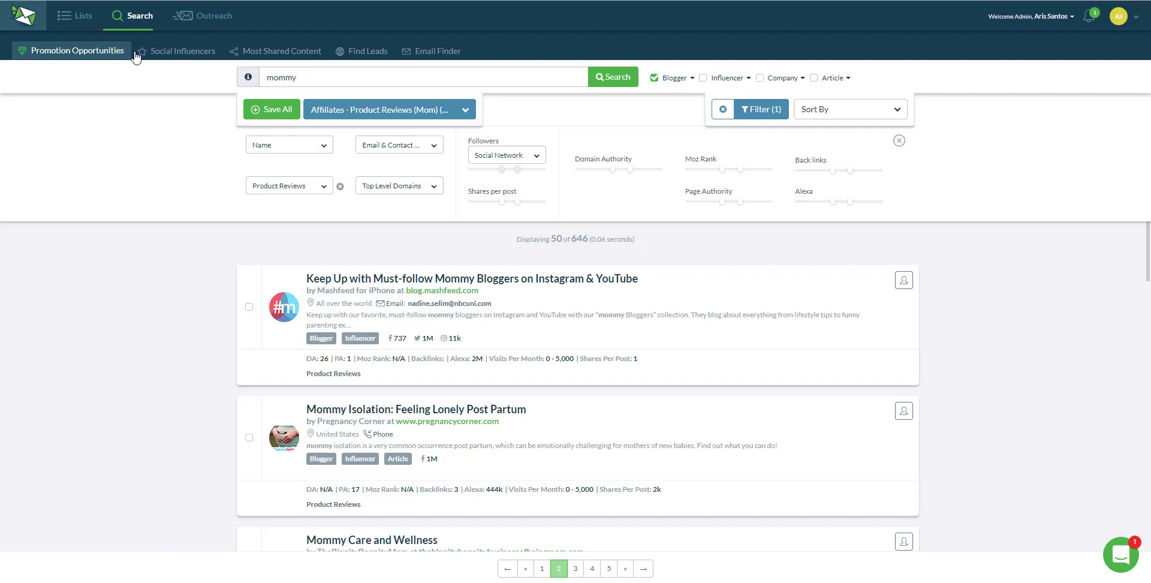
- Open the Social Influencers search and look up prospects for the keyword "affiliate"
{"action": "left_click", "coordinate": [353, 84]}
{"action": "left_click", "coordinate": [351, 79]}
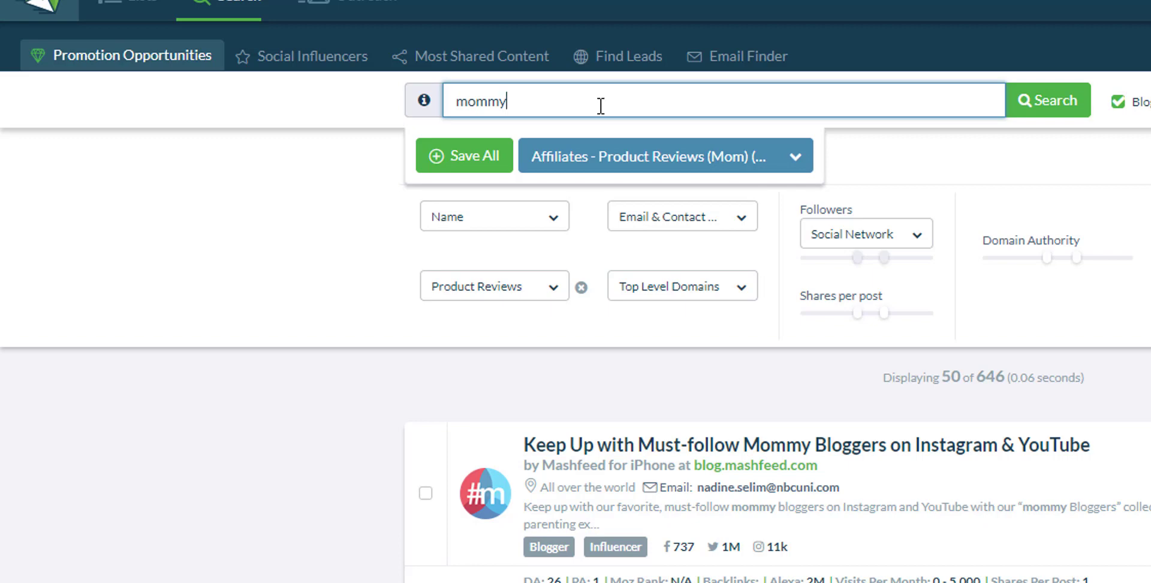
{"action": "left_click", "coordinate": [315, 60]}
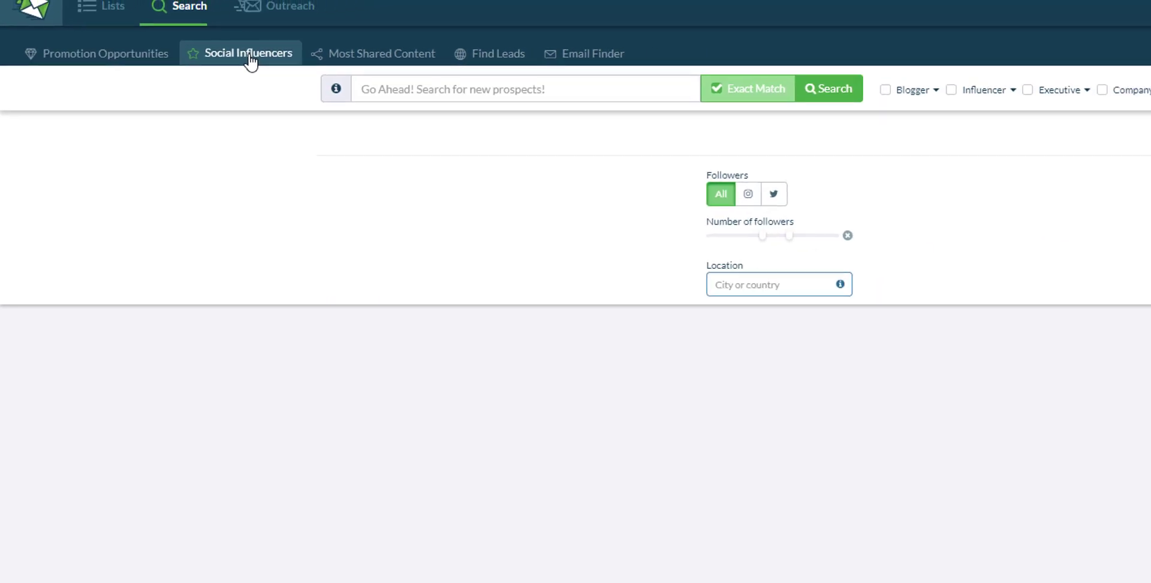
{"action": "left_click", "coordinate": [583, 103]}
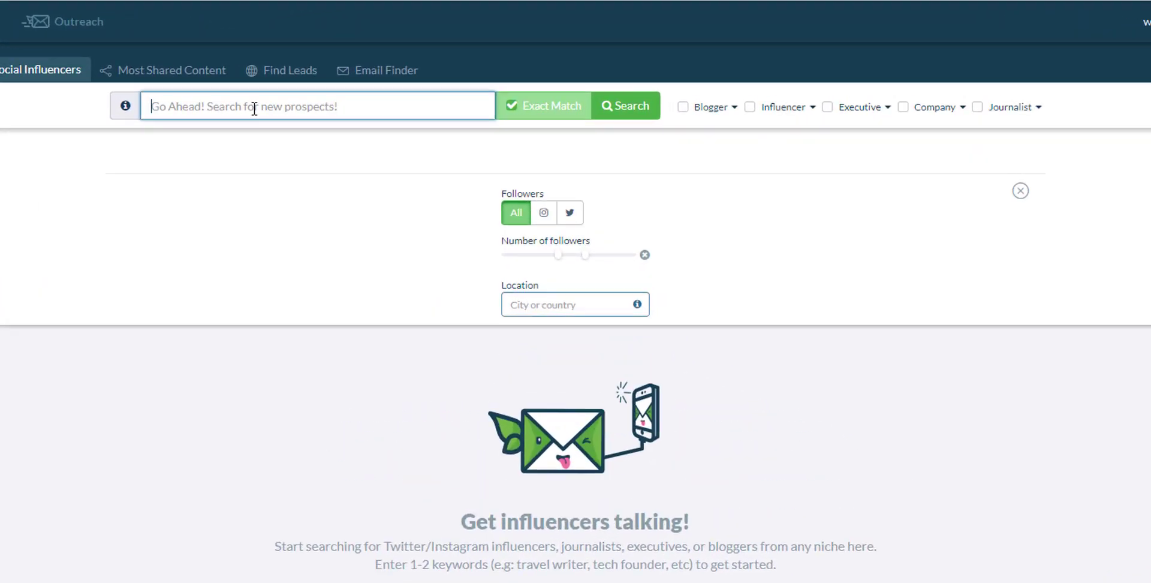
{"action": "type", "text": "affiliate"}
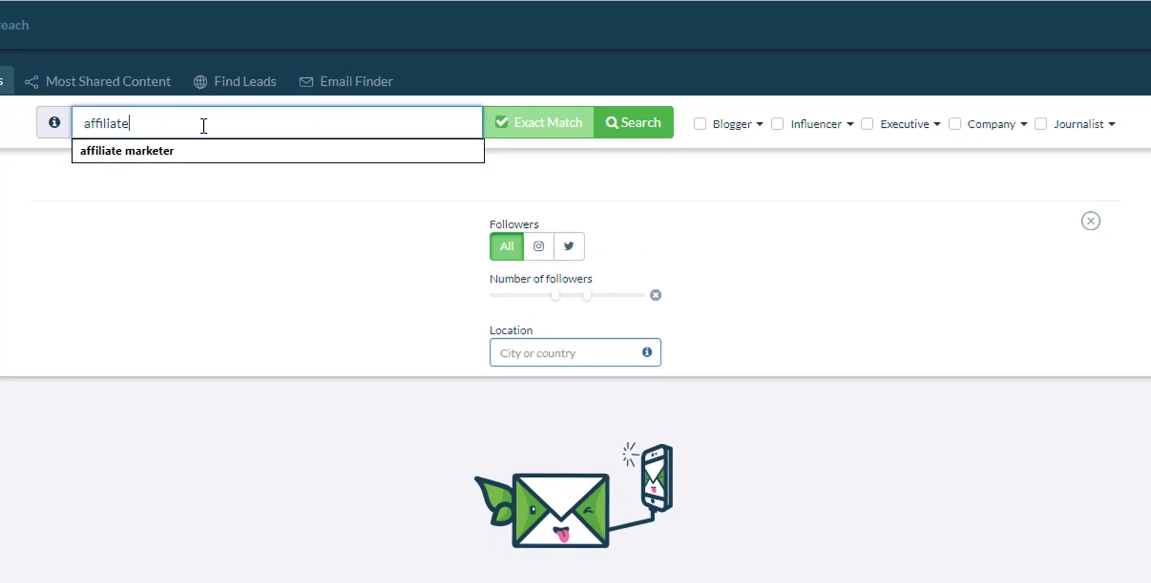
{"action": "key", "text": "Return"}
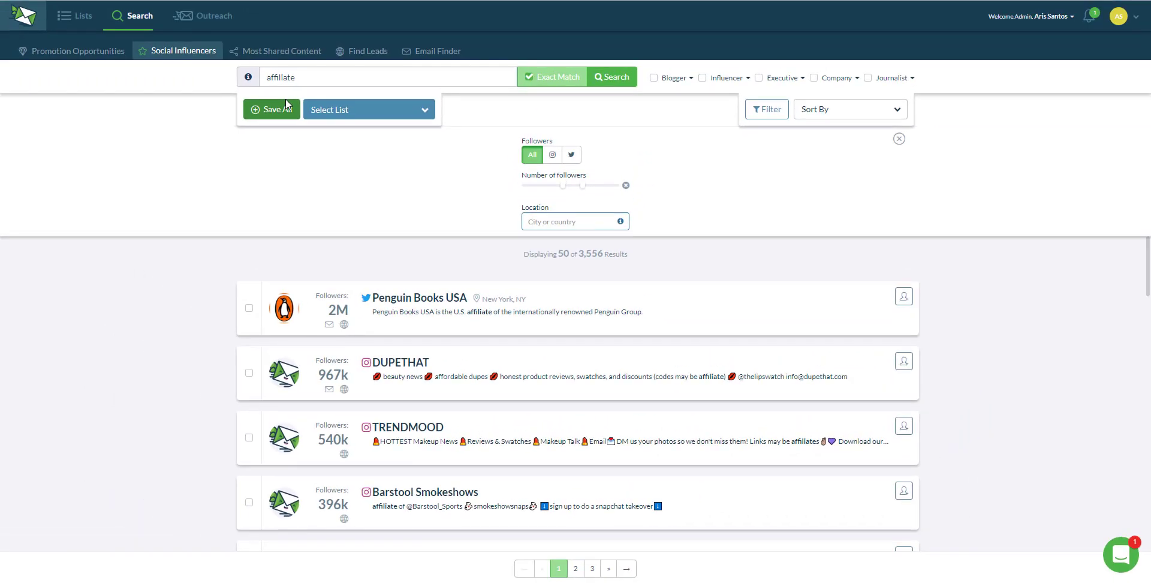
- Check the number of results and browse the influencers found for "affiliate"
{"action": "triple_click", "coordinate": [608, 258]}
{"action": "left_click", "coordinate": [632, 259]}
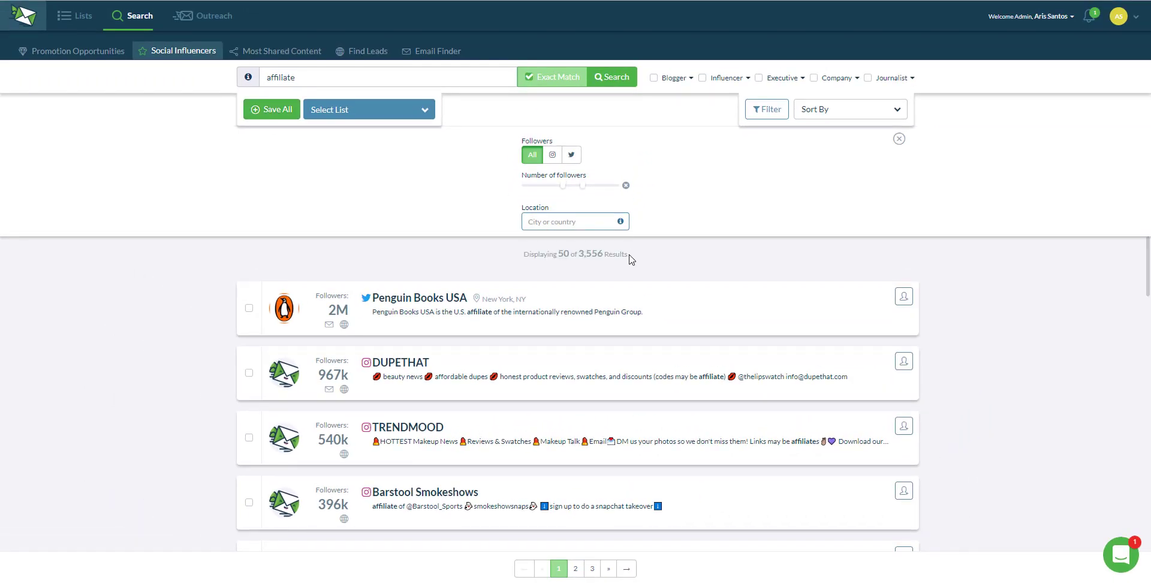
{"action": "mouse_move", "coordinate": [631, 259]}
{"action": "left_mouse_down"}
{"action": "mouse_move", "coordinate": [526, 255]}
{"action": "mouse_move", "coordinate": [638, 256]}
{"action": "left_mouse_up"}
{"action": "left_click", "coordinate": [638, 257]}
{"action": "scroll", "coordinate": [535, 224], "scroll_direction": "down", "scroll_amount": 7}
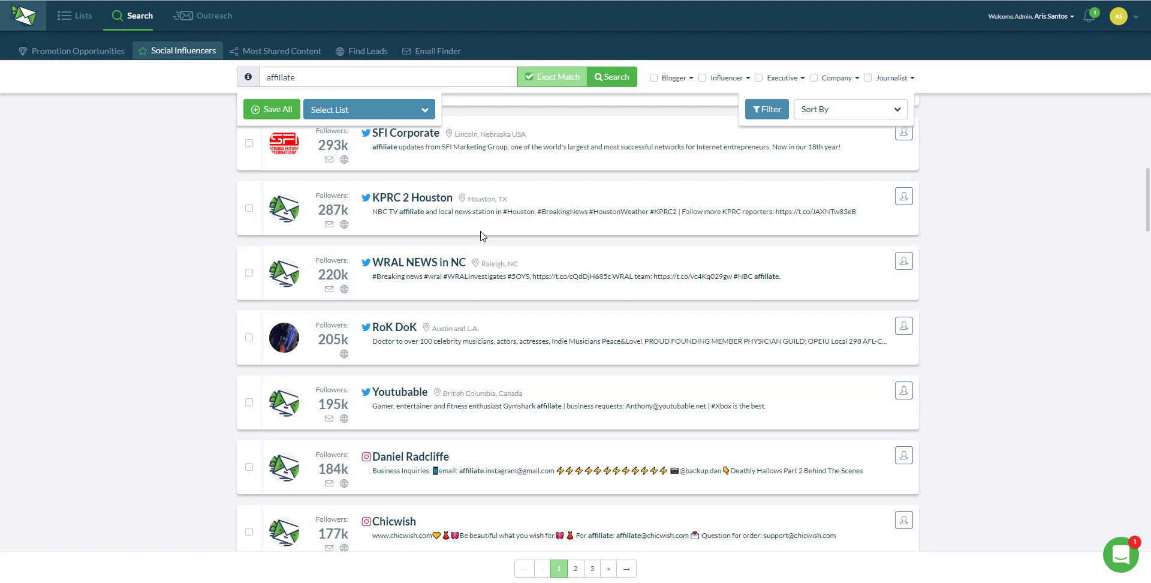
- Replace the social influencer keyword with "mommy" and run the search
{"action": "scroll", "coordinate": [481, 233], "scroll_direction": "up", "scroll_amount": 10}
{"action": "double_click", "coordinate": [310, 78]}
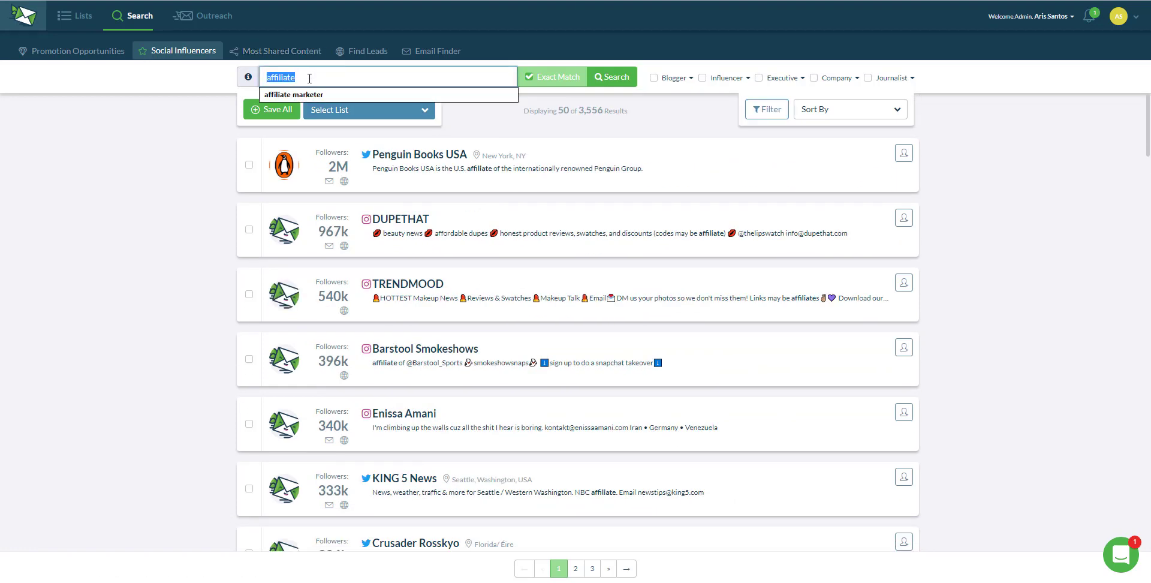
{"action": "type", "text": "mommy"}
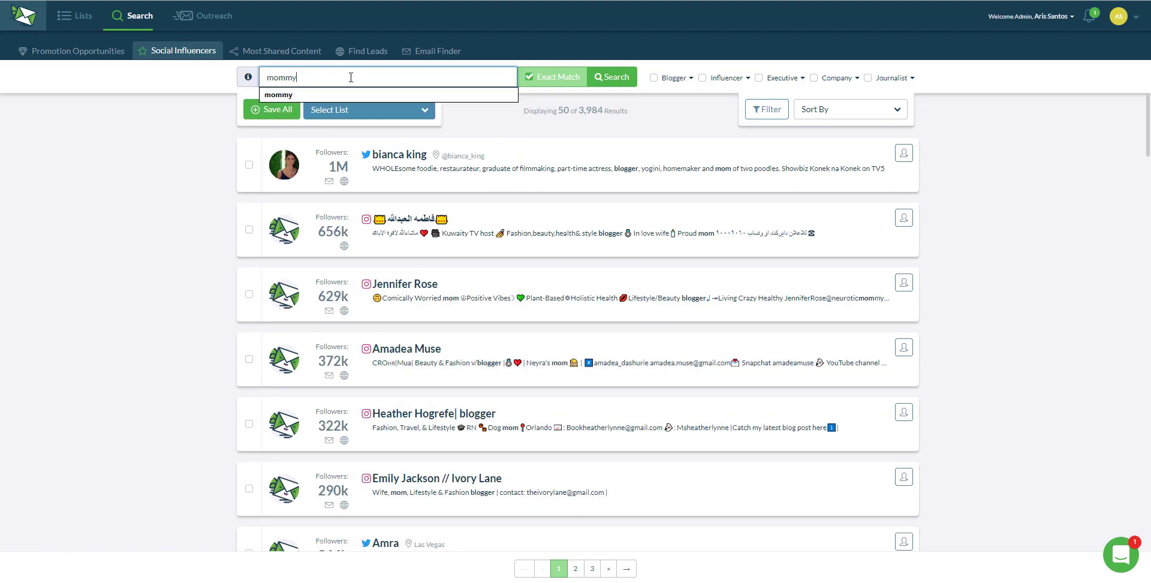
{"action": "key", "text": "Return"}
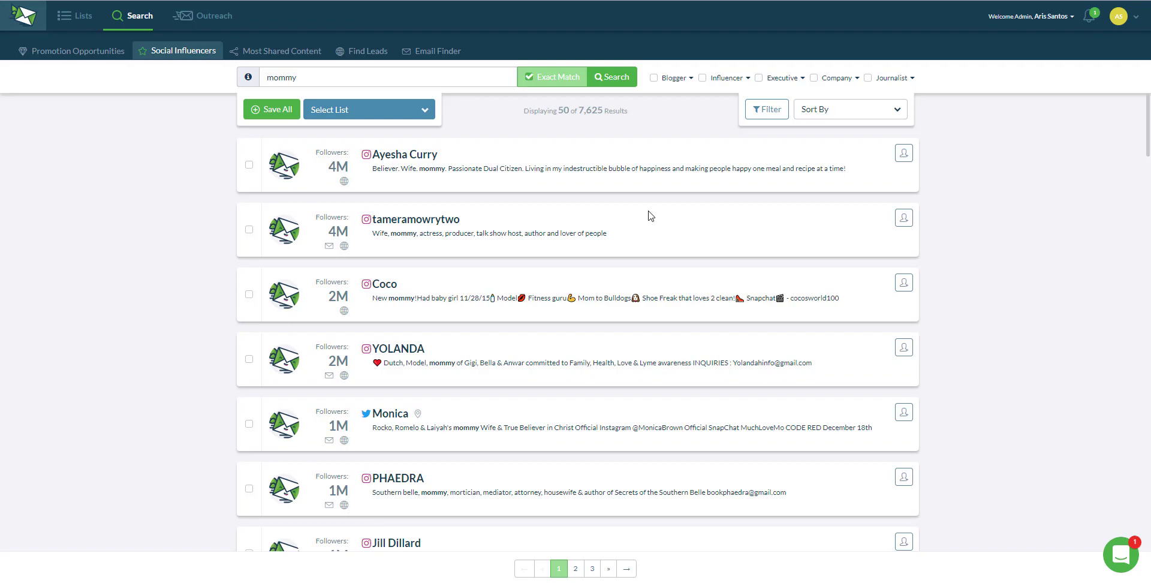
- Look over the mommy influencers and save the current 50 prospects to the existing list "Affiliates - Product Reviews (Mom)"
{"action": "scroll", "coordinate": [649, 211], "scroll_direction": "down", "scroll_amount": 10}
{"action": "scroll", "coordinate": [649, 211], "scroll_direction": "down", "scroll_amount": 2}
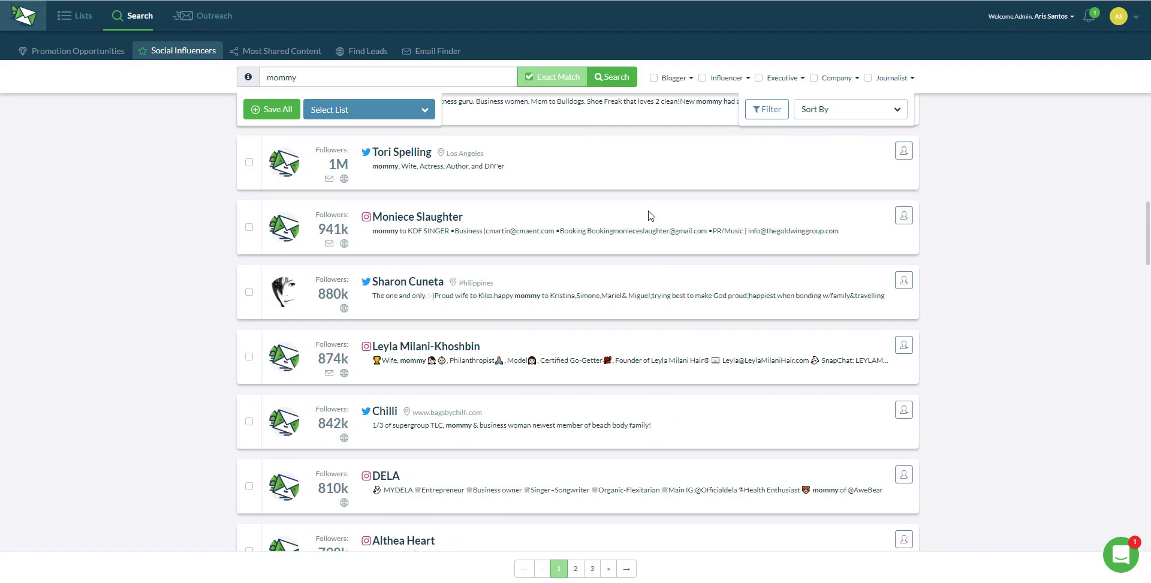
{"action": "scroll", "coordinate": [649, 215], "scroll_direction": "down", "scroll_amount": 10}
{"action": "scroll", "coordinate": [649, 216], "scroll_direction": "up", "scroll_amount": 20}
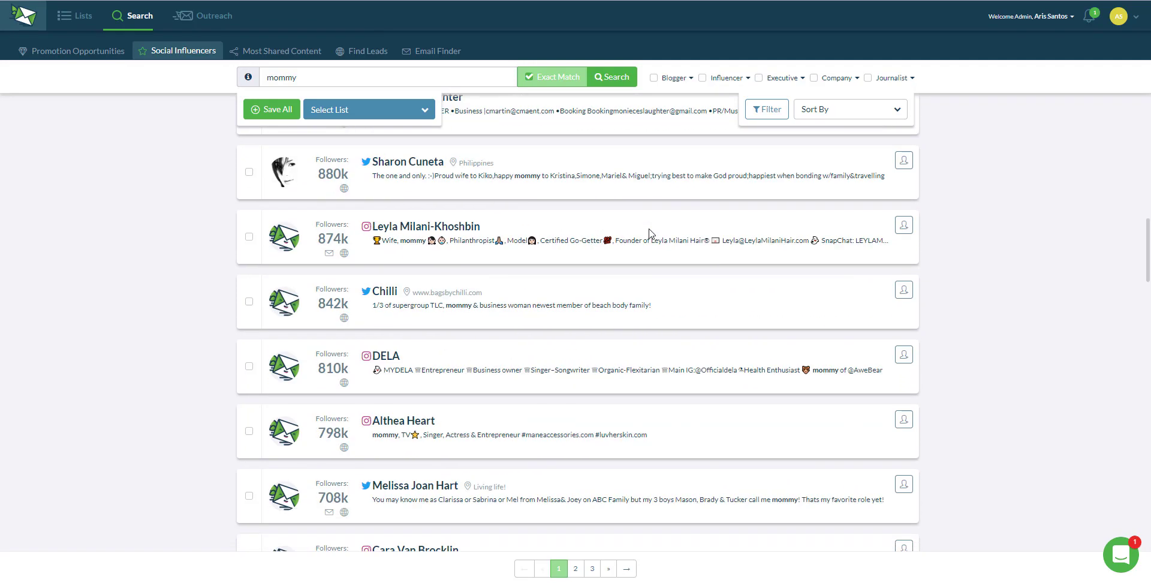
{"action": "left_click", "coordinate": [271, 109]}
{"action": "left_click", "coordinate": [528, 191]}
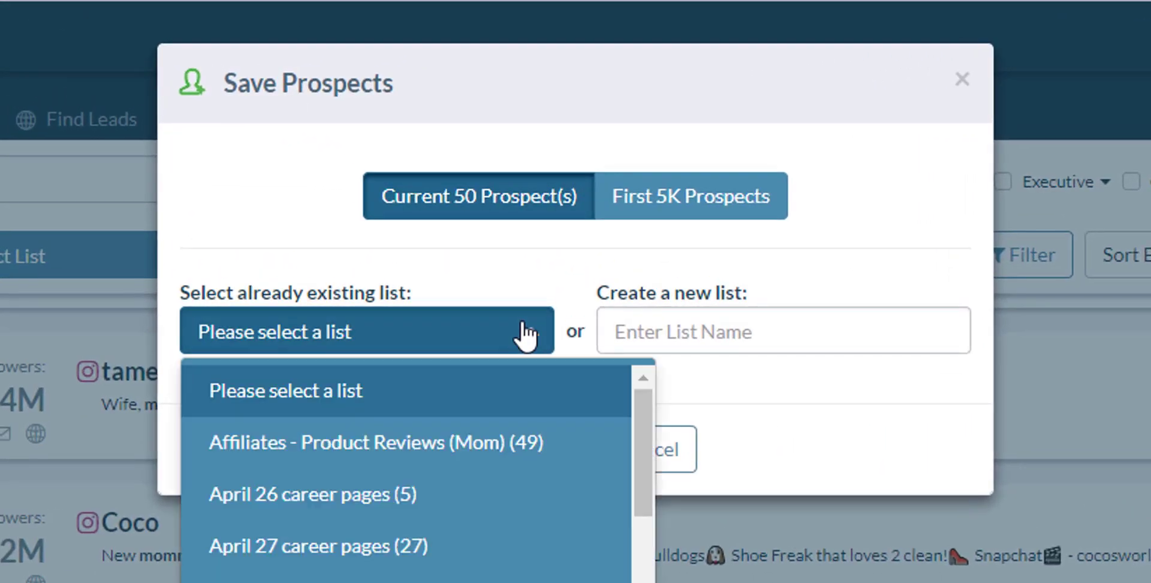
{"action": "left_click", "coordinate": [450, 441]}
{"action": "left_click", "coordinate": [507, 449]}
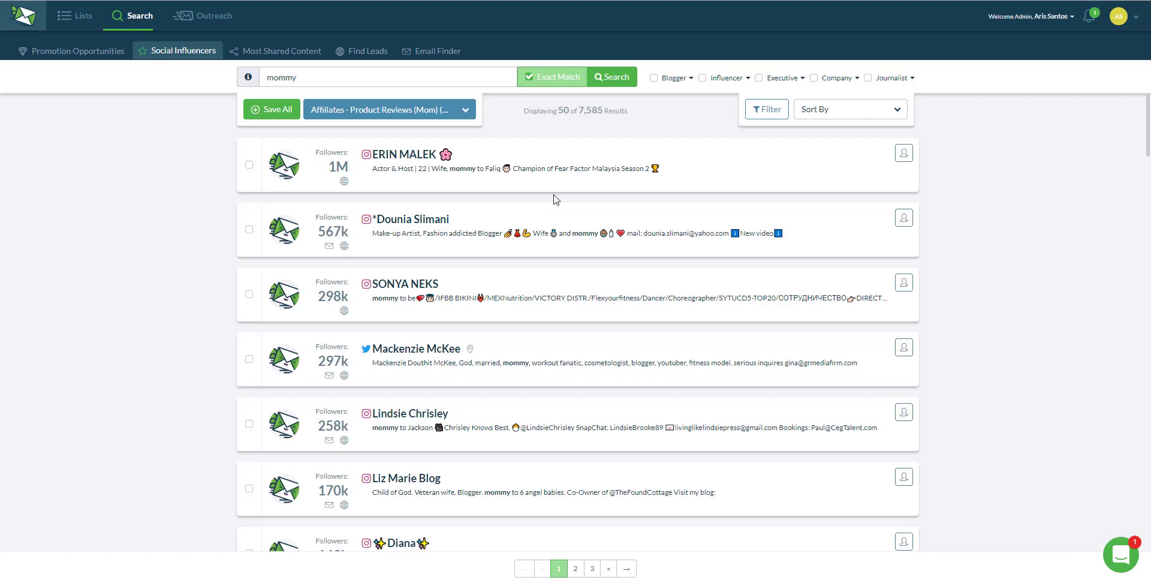
- Open the outreach email templates and start creating a new template
{"action": "mouse_move", "coordinate": [204, 16]}
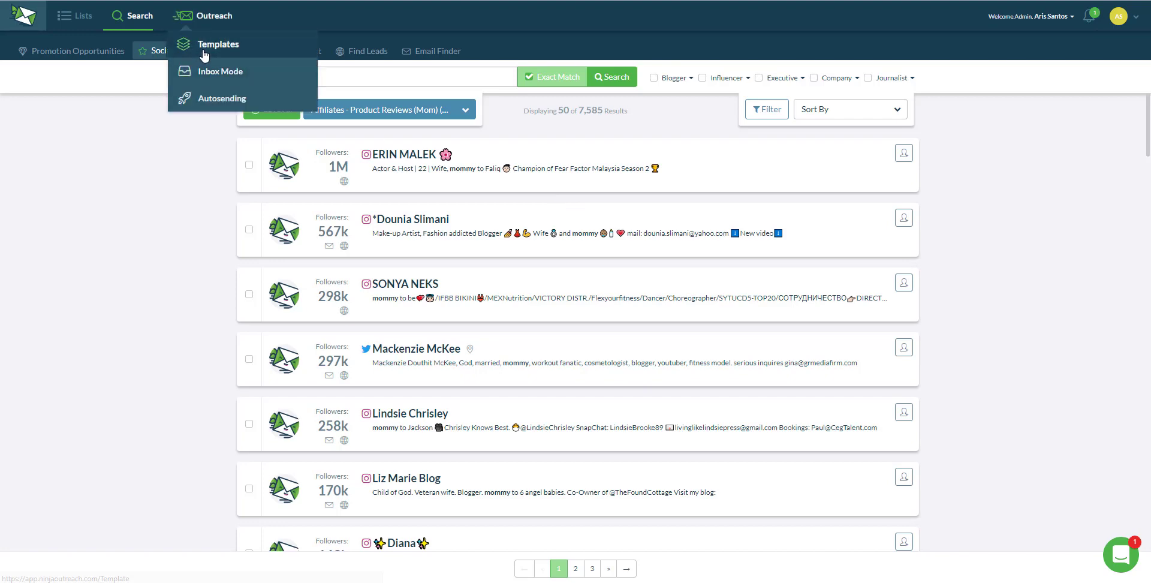
{"action": "left_click", "coordinate": [207, 47]}
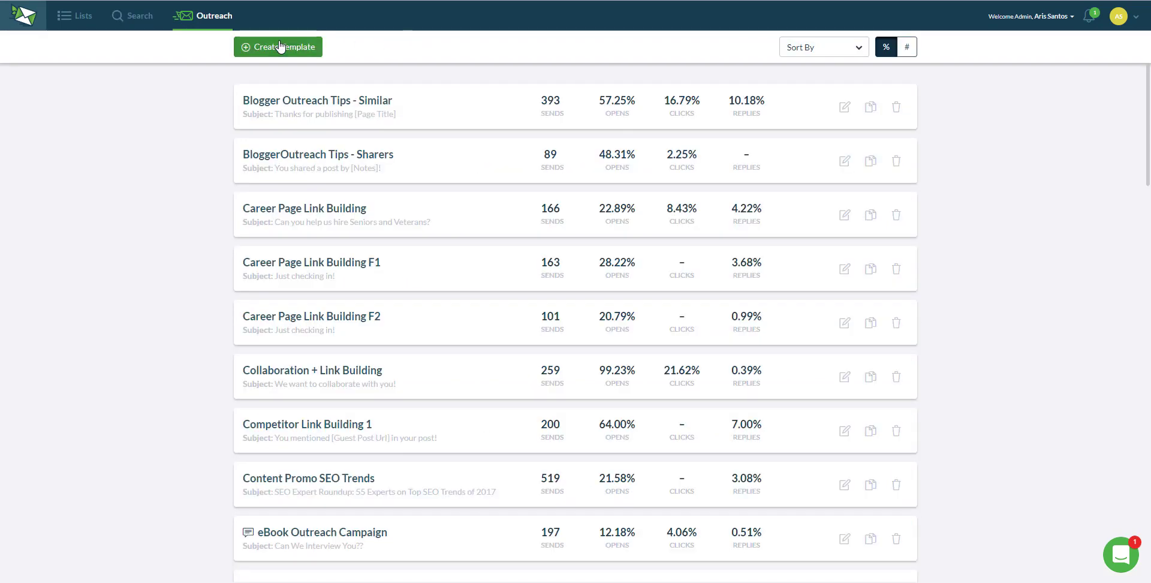
{"action": "left_click", "coordinate": [280, 47]}
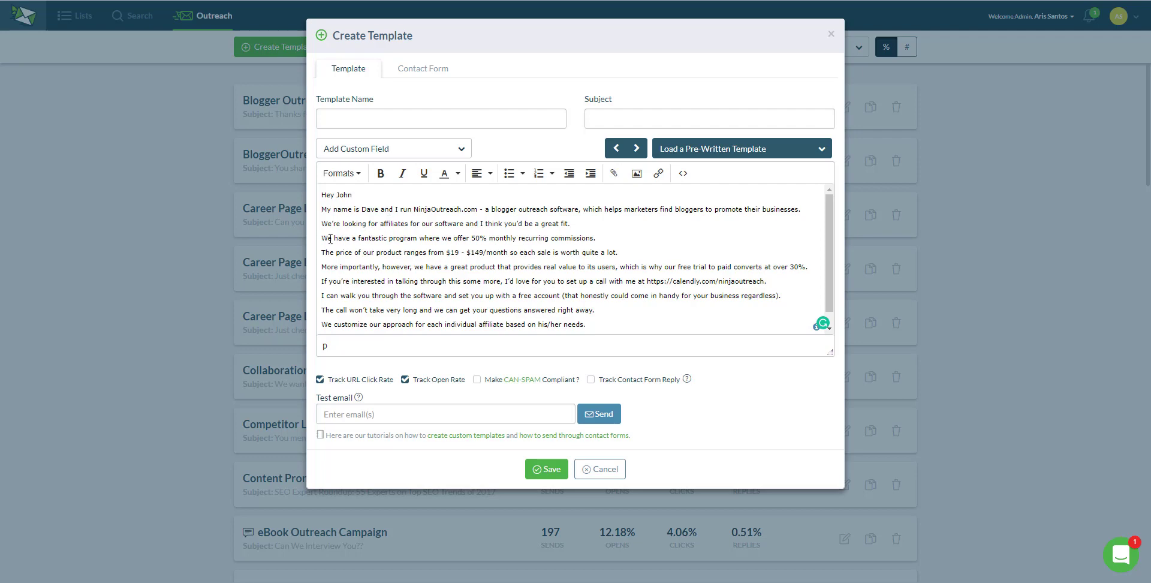
- Review the affiliate pitch in the draft message, focusing on the commission and product pricing lines
{"action": "left_click", "coordinate": [618, 252], "text": "shift"}
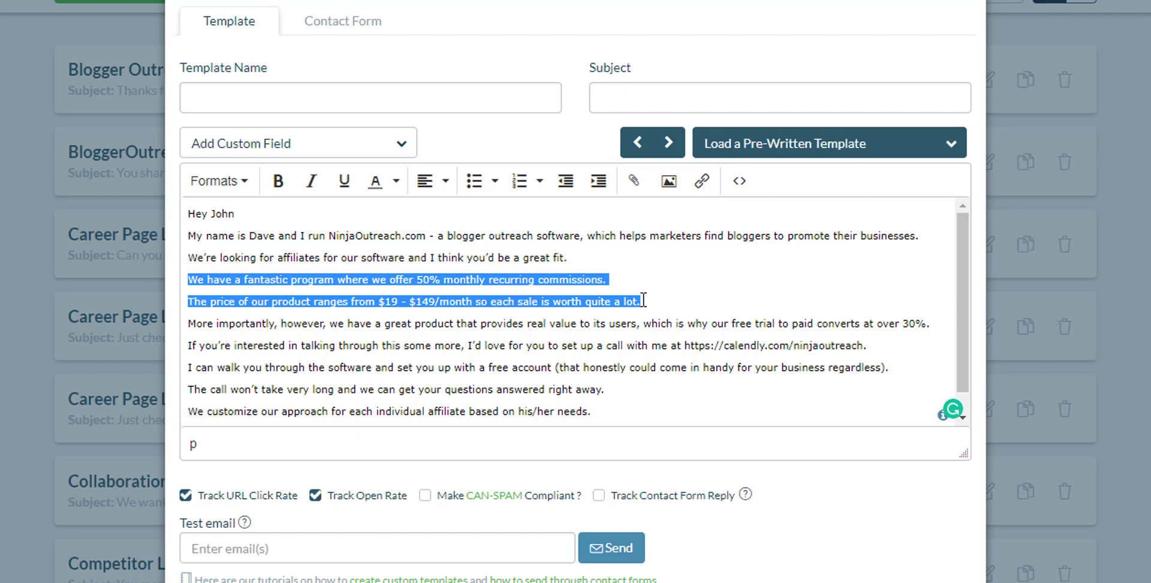
{"action": "left_click_drag", "start_coordinate": [378, 301], "coordinate": [436, 302]}
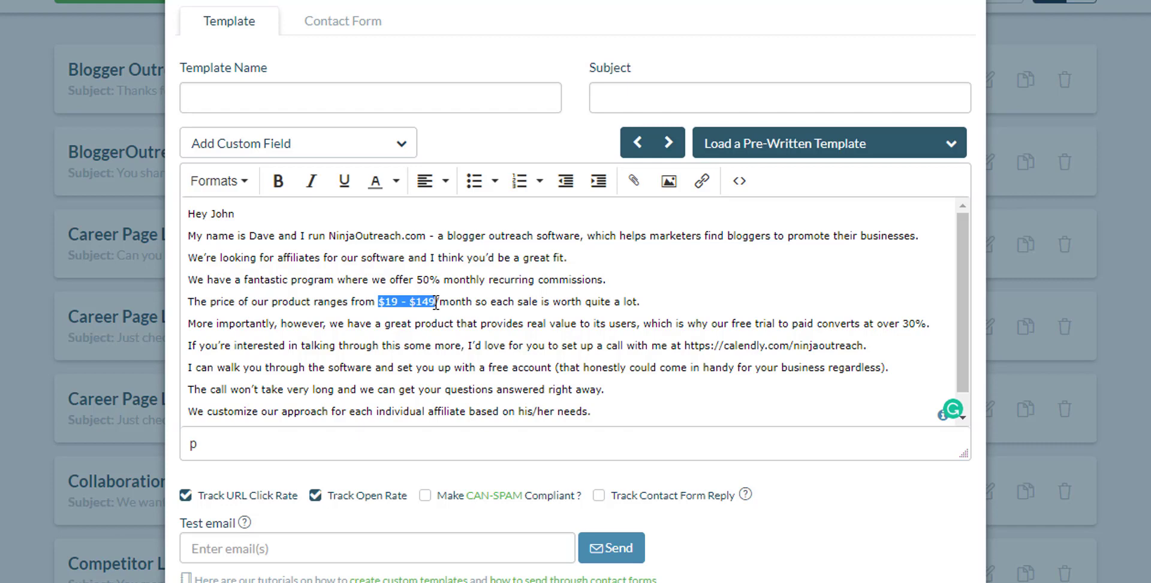
{"action": "scroll", "coordinate": [479, 318], "scroll_direction": "down", "scroll_amount": 1}
{"action": "left_click", "coordinate": [567, 340]}
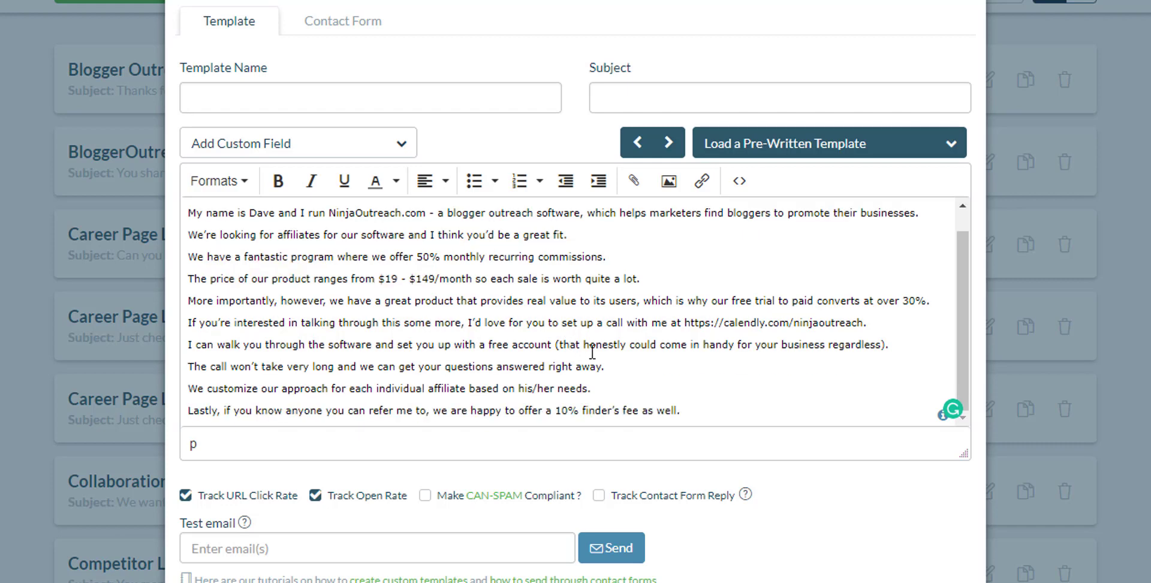
{"action": "scroll", "coordinate": [593, 352], "scroll_direction": "up", "scroll_amount": 1}
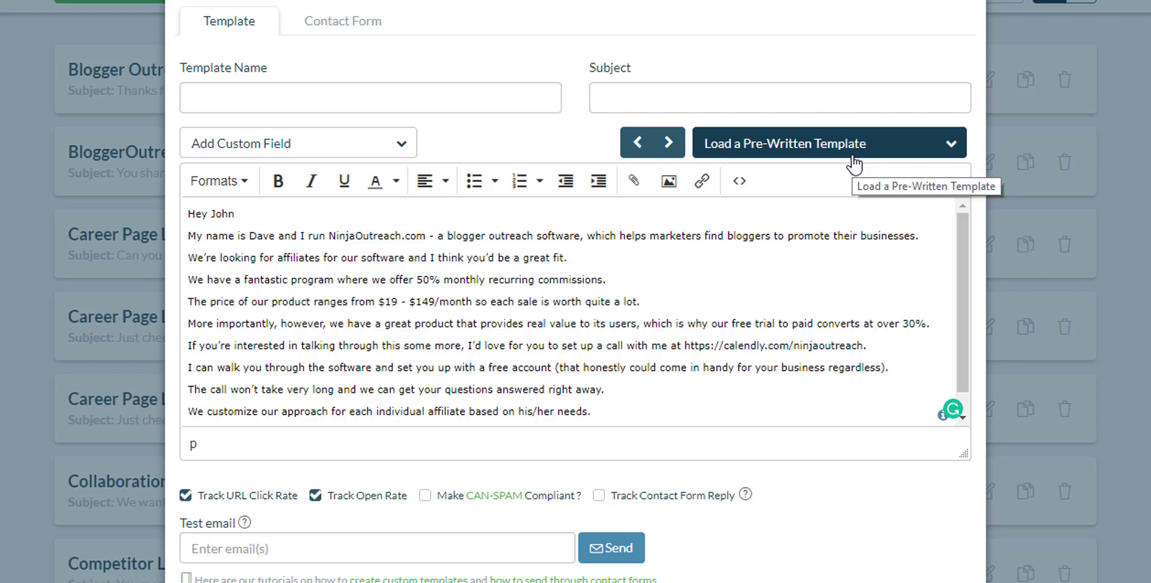
- Clear the message body and load the pre-written template "Example #4: Guest Post/Product Review Request"
{"action": "key", "text": "ctrl+a"}
{"action": "key", "text": "Delete"}
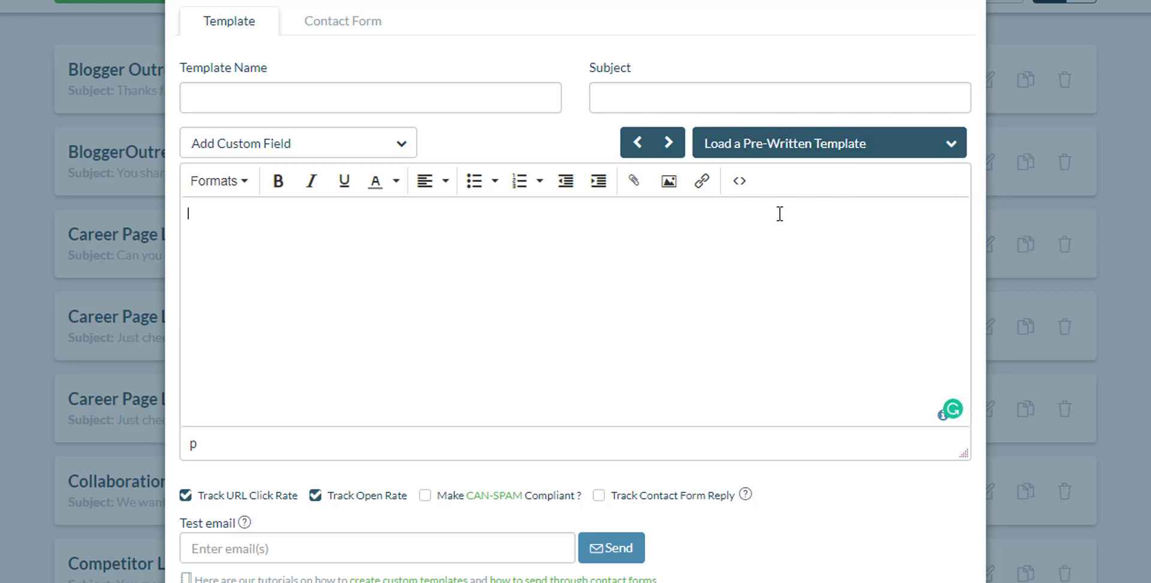
{"action": "left_click", "coordinate": [839, 153]}
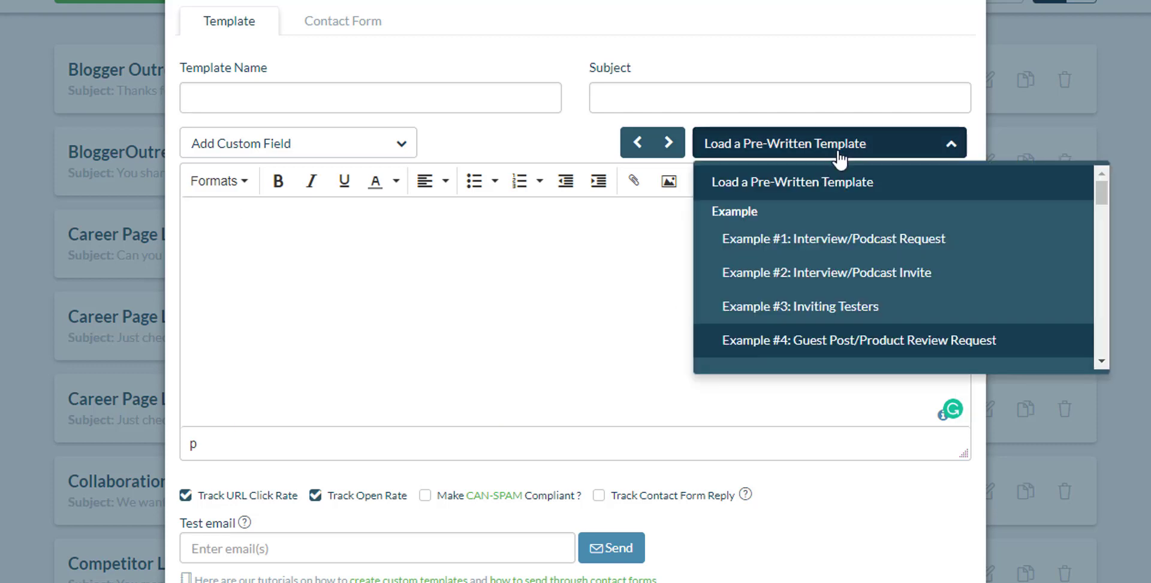
{"action": "left_click", "coordinate": [865, 342]}
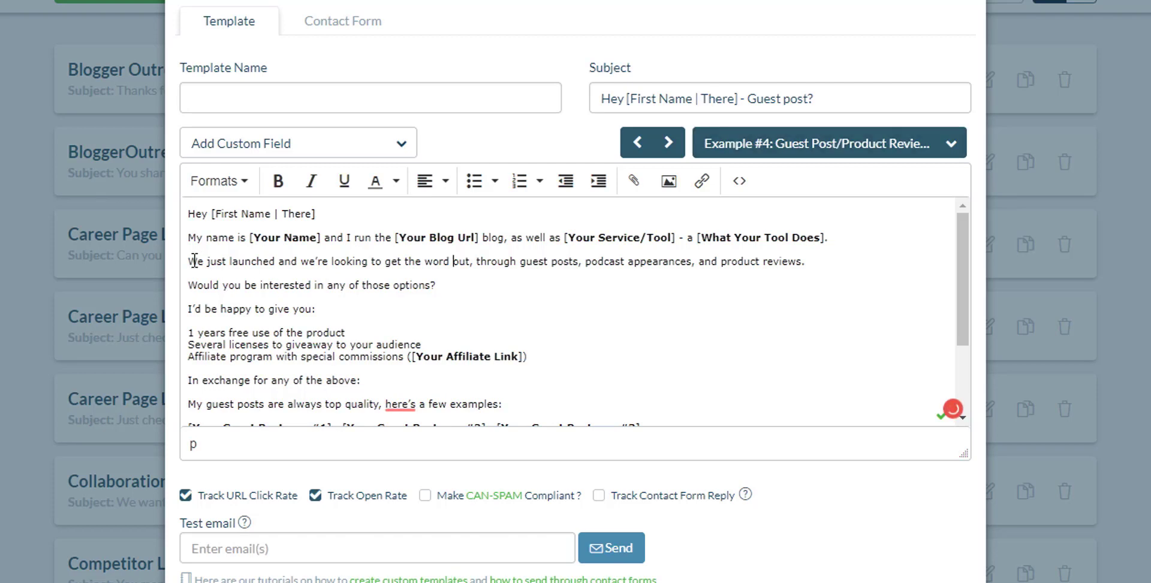
- Reduce the launch sentence to "through product reviews" only and shorten the question after it to "Would you be interested?"
{"action": "left_click_drag", "start_coordinate": [191, 261], "coordinate": [809, 262]}
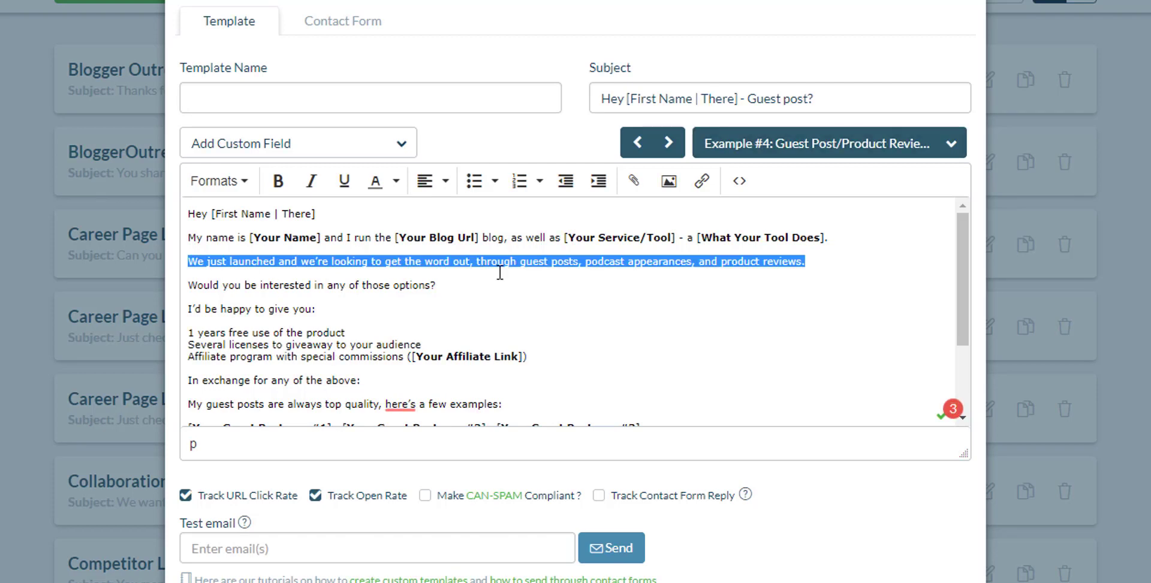
{"action": "left_click", "coordinate": [191, 261]}
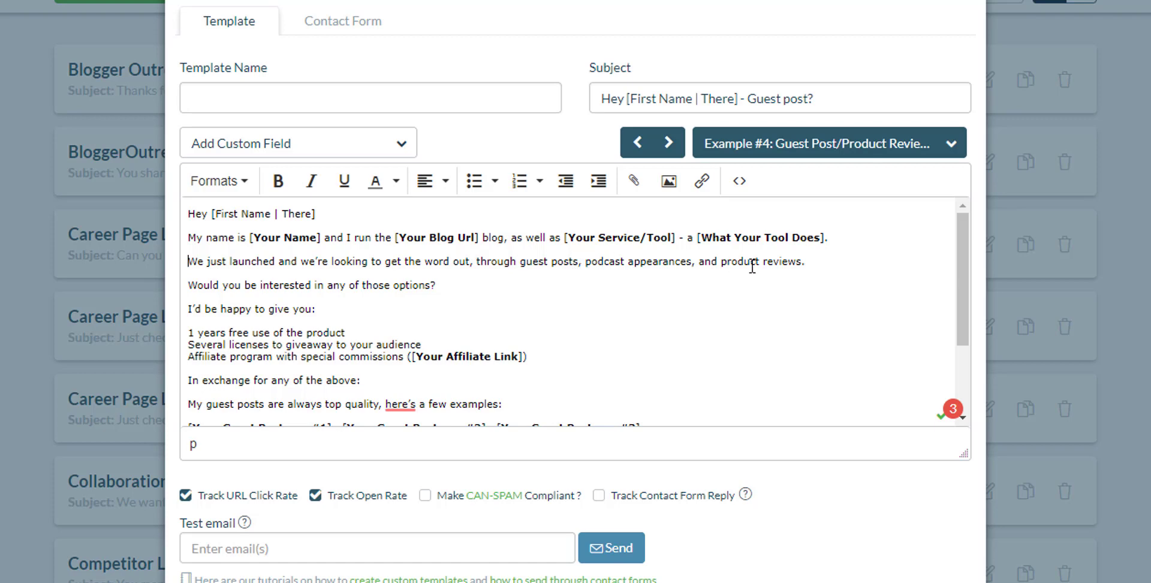
{"action": "left_click", "coordinate": [817, 262]}
{"action": "left_click_drag", "start_coordinate": [721, 261], "coordinate": [466, 262]}
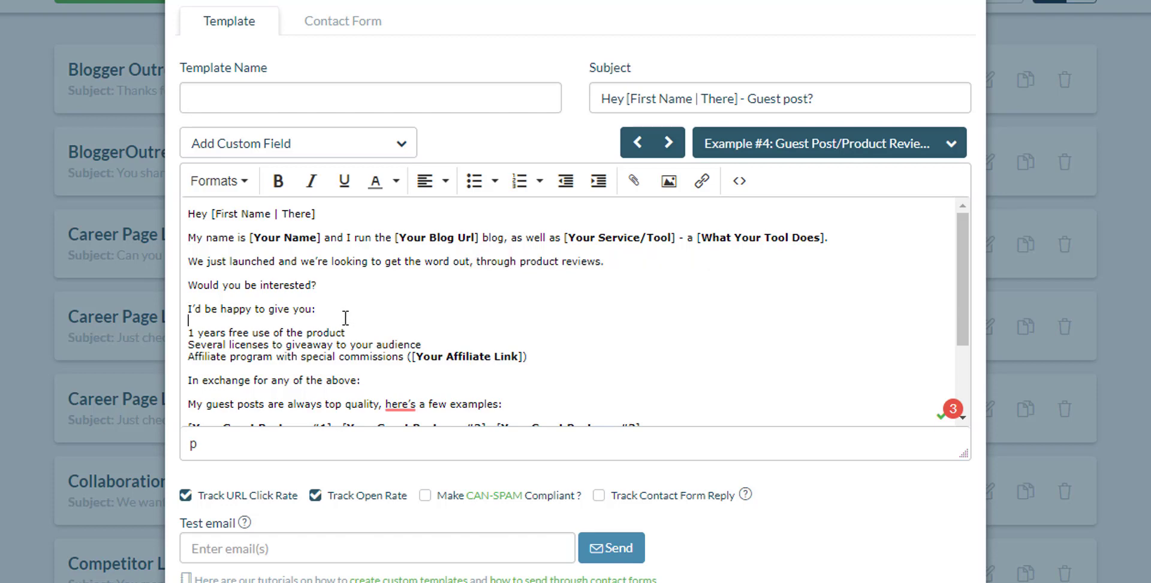
- Replace the three offers under "I'd be happy to give you:" with the placeholder "[what are you willing give them]"
{"action": "left_click", "coordinate": [545, 359], "text": "shift"}
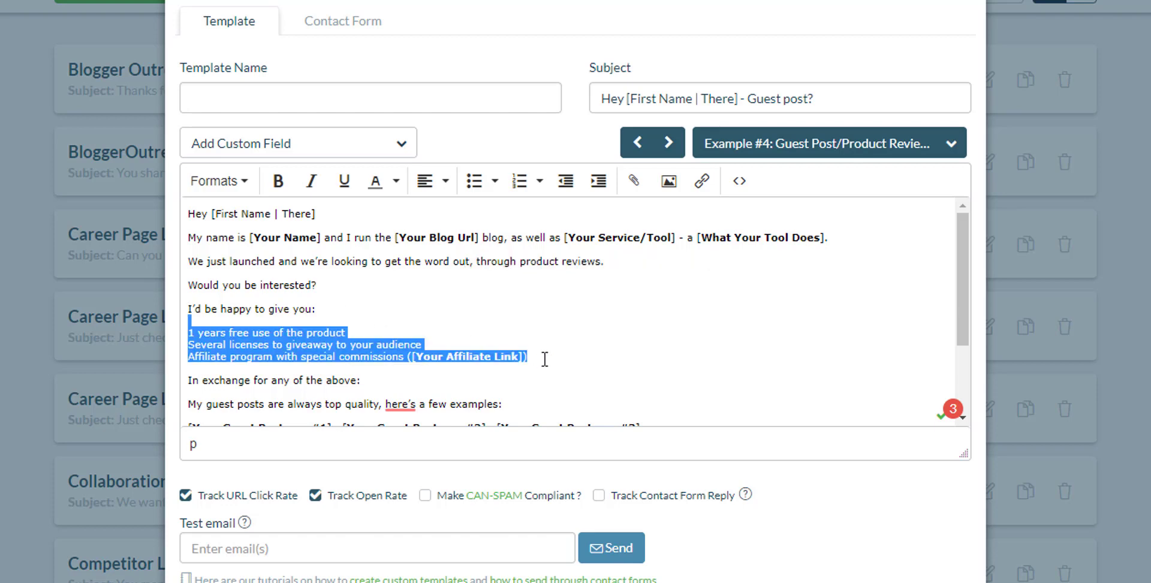
{"action": "key", "text": "BackSpace"}
{"action": "type", "text": "["}
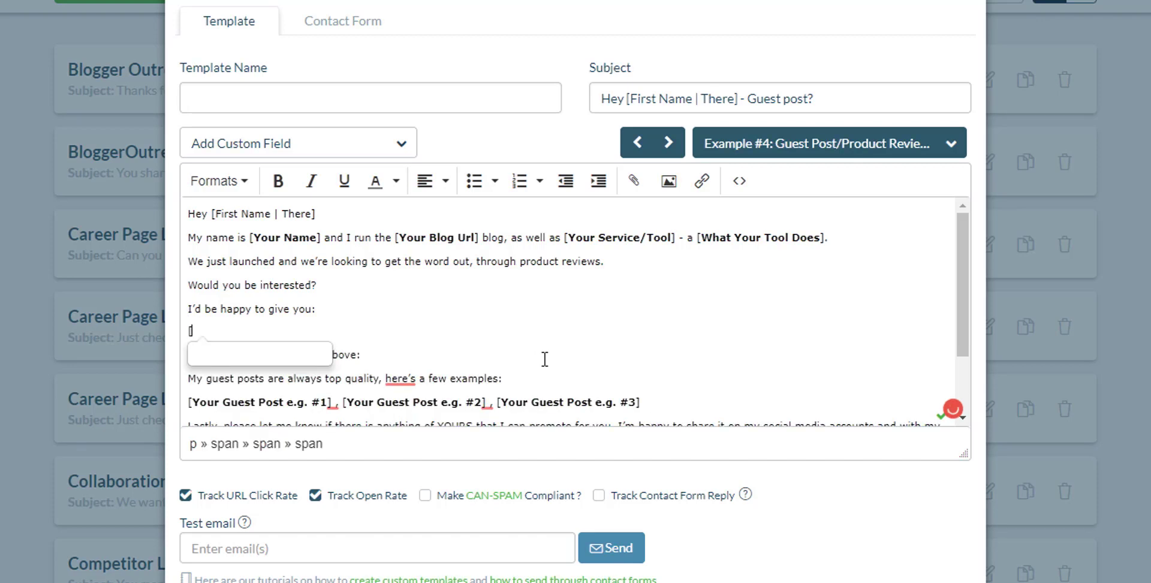
{"action": "type", "text": "what are you willing give them]"}
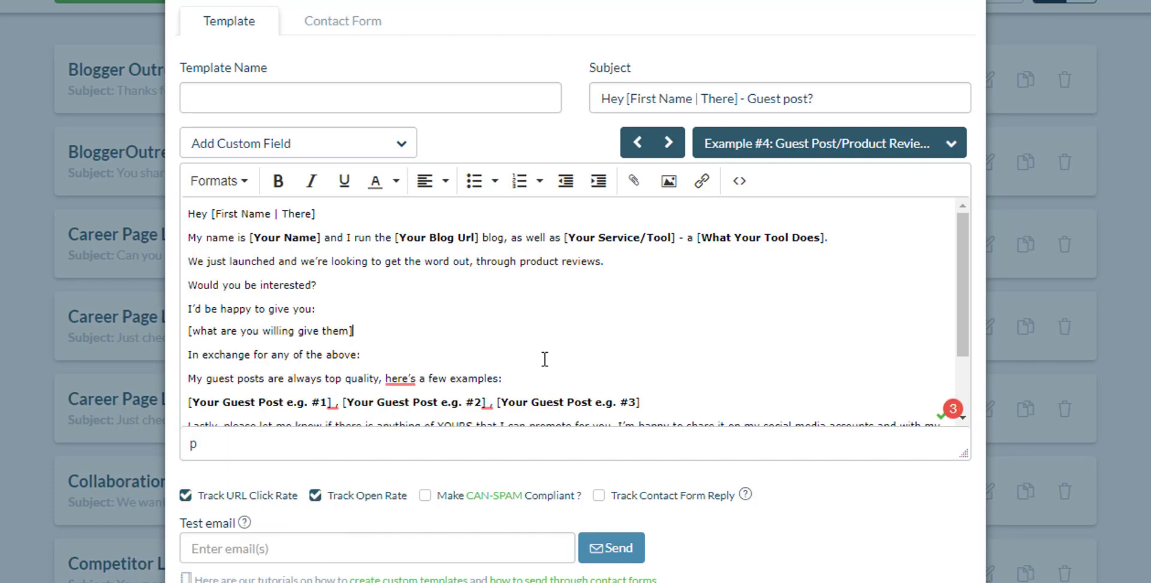
{"action": "left_click_drag", "start_coordinate": [189, 332], "coordinate": [418, 335]}
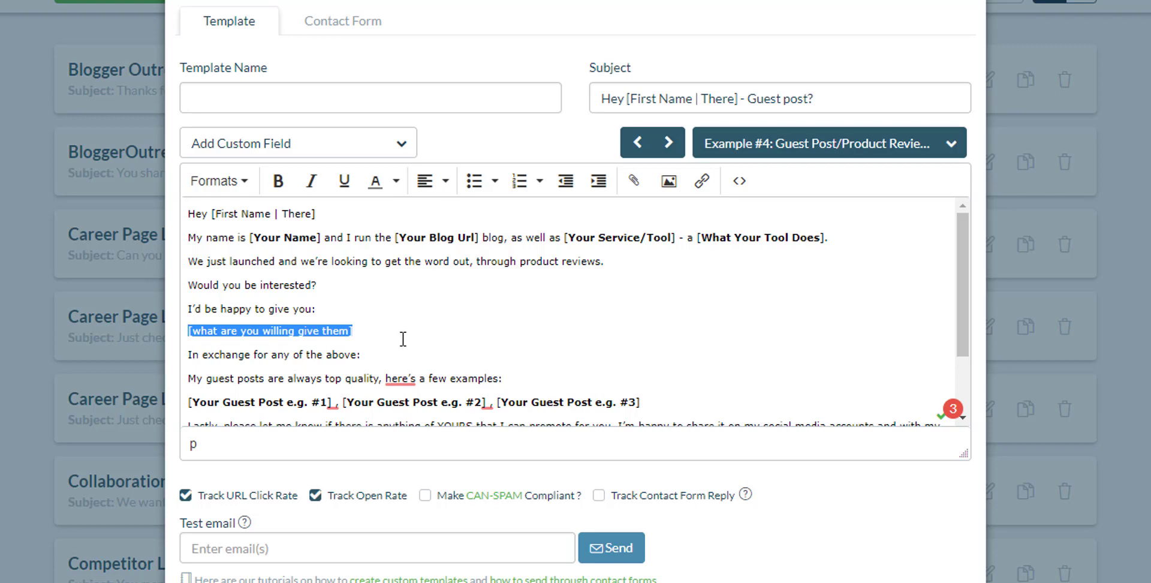
- Delete the "In exchange for any of the above:" line and the guest post example lines from the message
{"action": "scroll", "coordinate": [401, 336], "scroll_direction": "down", "scroll_amount": 2}
{"action": "left_click", "coordinate": [190, 294]}
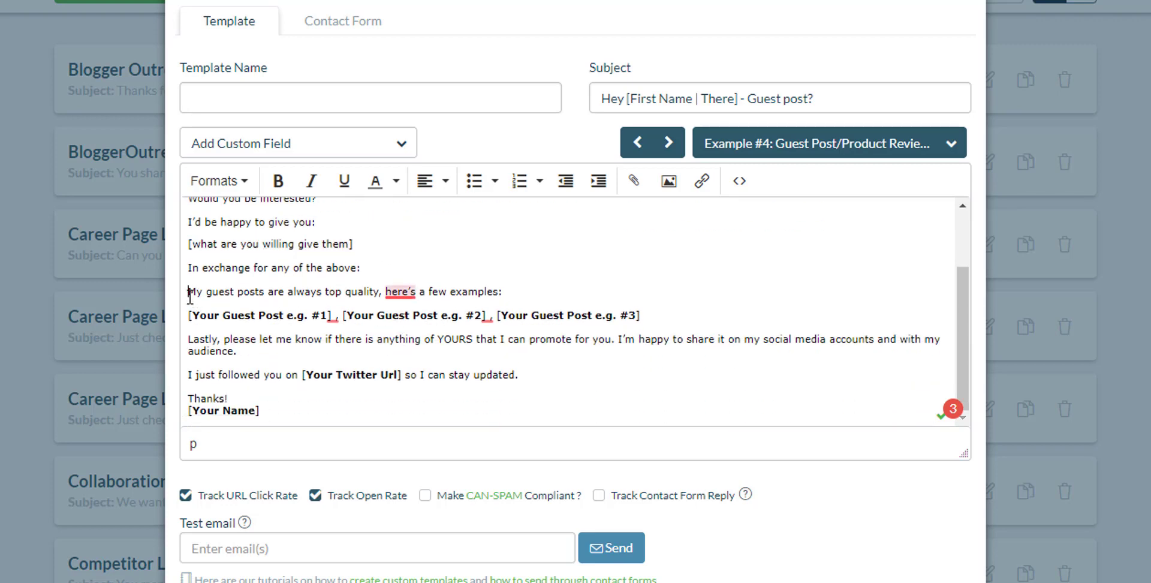
{"action": "triple_click", "coordinate": [525, 290]}
{"action": "key", "text": "BackSpace"}
- Begin the offer sentence with "In exchange for a product review," and remove the blank lines below the offer placeholder
{"action": "key", "text": "Up"}
{"action": "key", "text": "Up"}
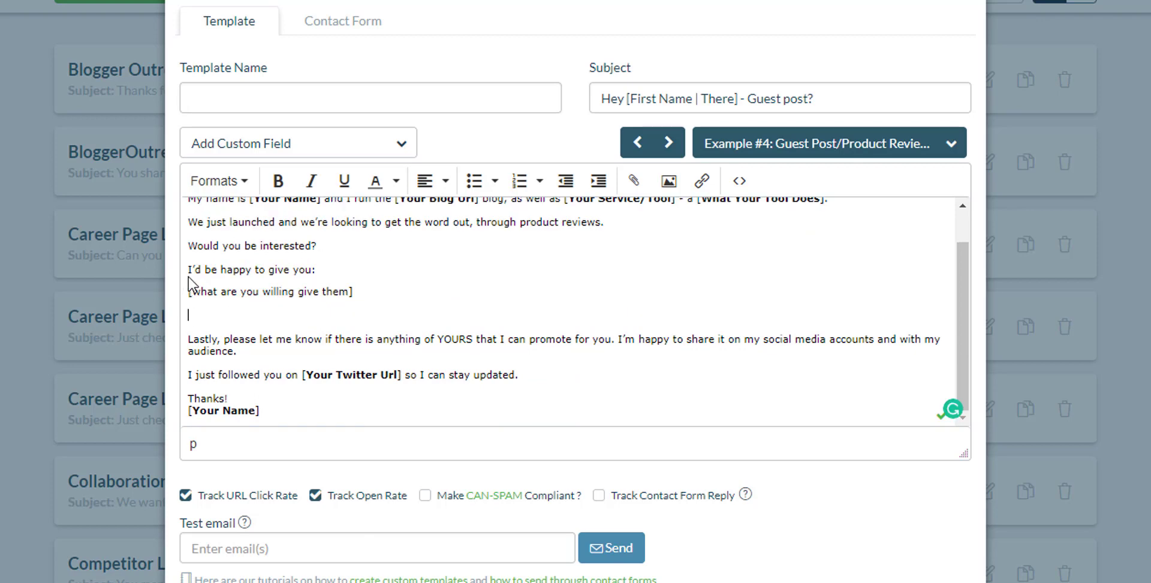
{"action": "type", "text": "In exchange for a product review,"}
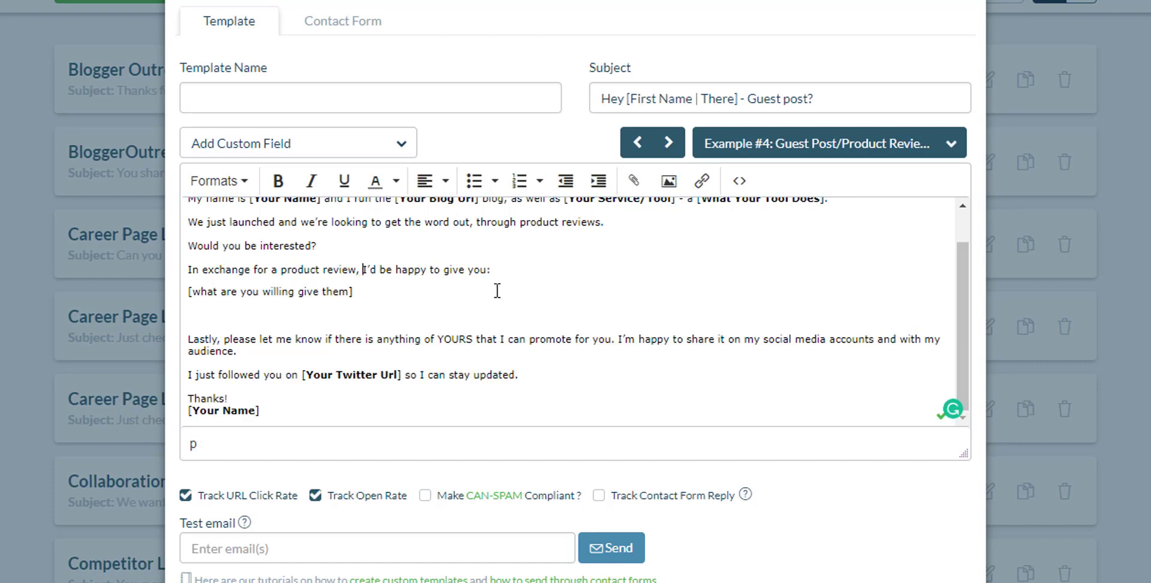
{"action": "left_click", "coordinate": [298, 317]}
{"action": "key", "text": "BackSpace"}
{"action": "key", "text": "BackSpace"}
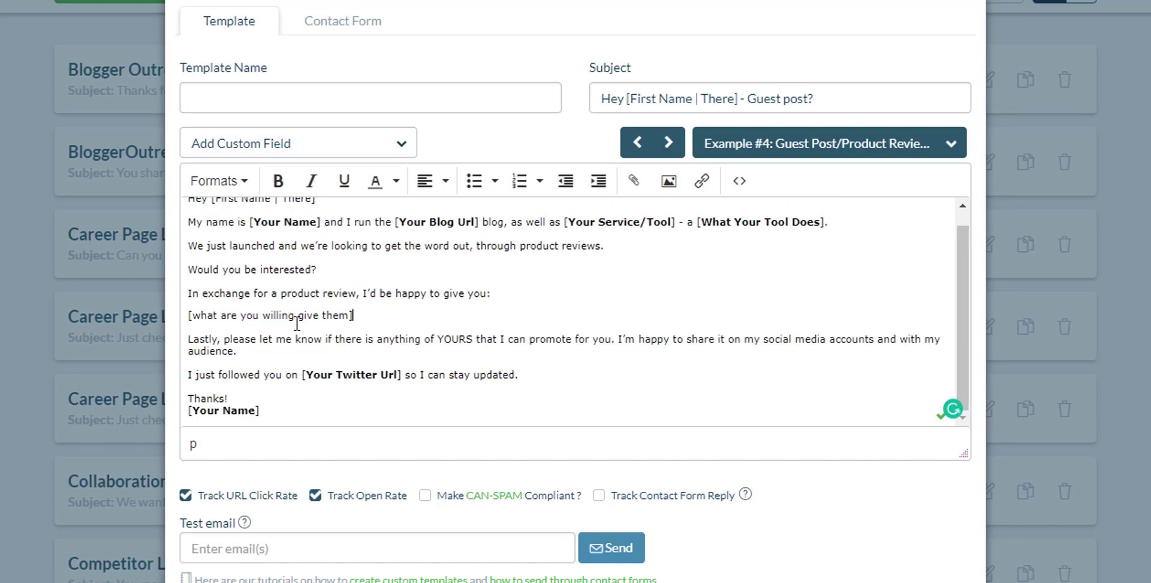
- Replace the "[Your Twitter Url]" placeholder in the follow sentence with the Twitter Url custom field
{"action": "left_click", "coordinate": [290, 355]}
{"action": "left_click_drag", "start_coordinate": [301, 375], "coordinate": [401, 376]}
{"action": "left_click", "coordinate": [509, 376]}
{"action": "left_click_drag", "start_coordinate": [542, 376], "coordinate": [173, 382]}
{"action": "left_click", "coordinate": [320, 372]}
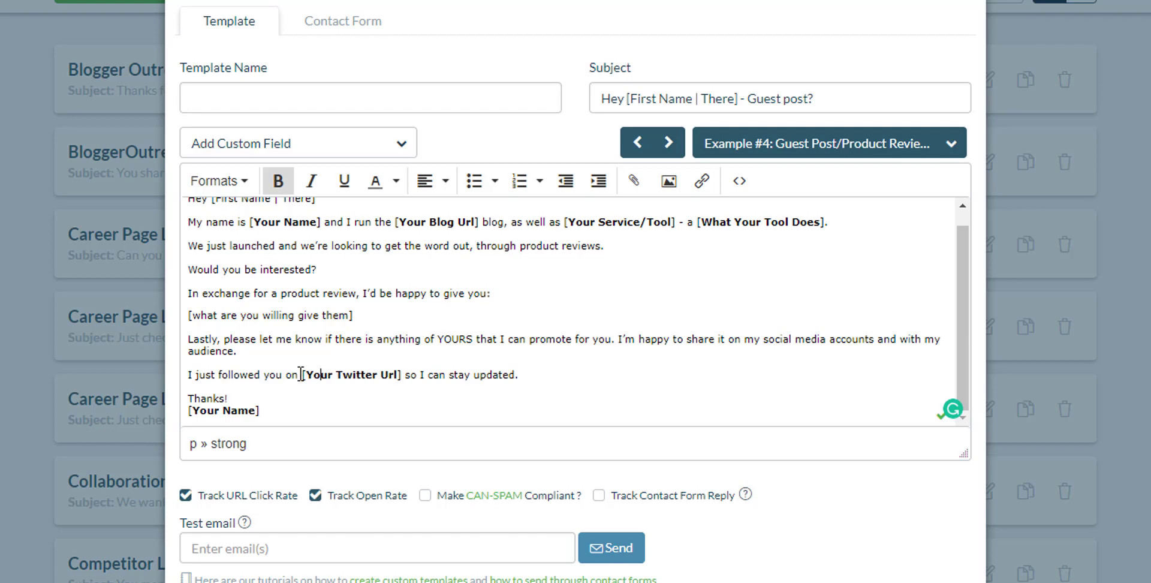
{"action": "left_click_drag", "start_coordinate": [301, 375], "coordinate": [404, 375]}
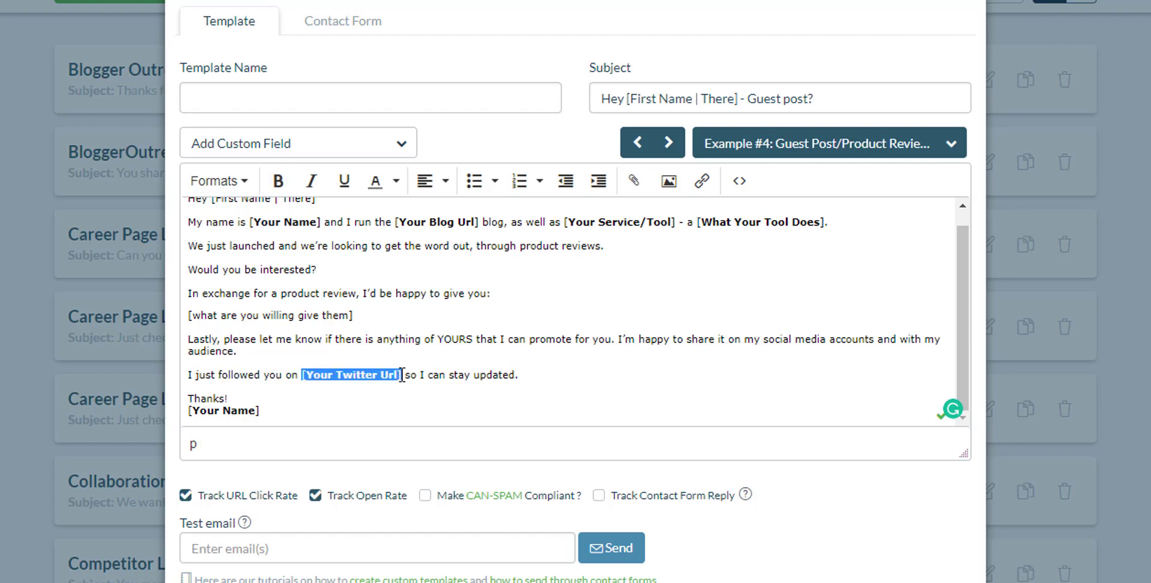
{"action": "left_click", "coordinate": [276, 147]}
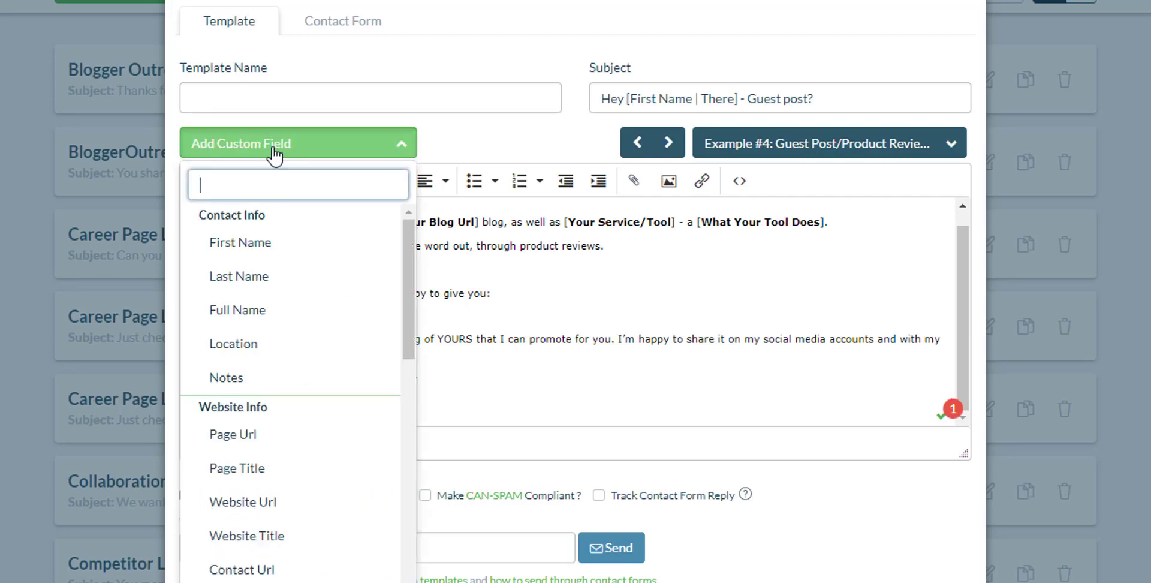
{"action": "type", "text": "twit"}
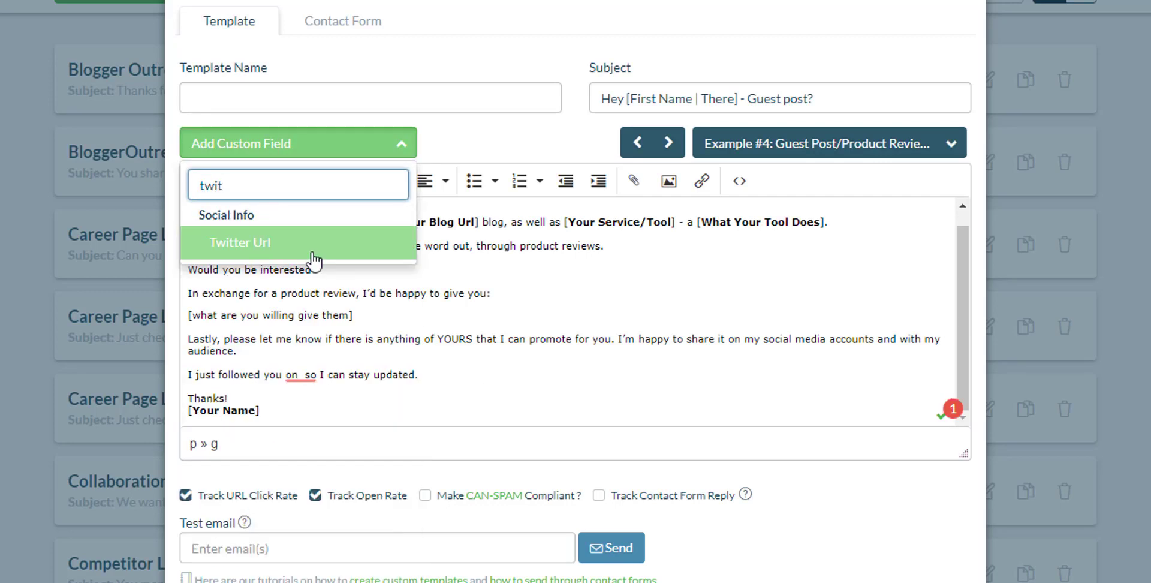
{"action": "left_click", "coordinate": [312, 255]}
{"action": "left_click", "coordinate": [580, 379]}
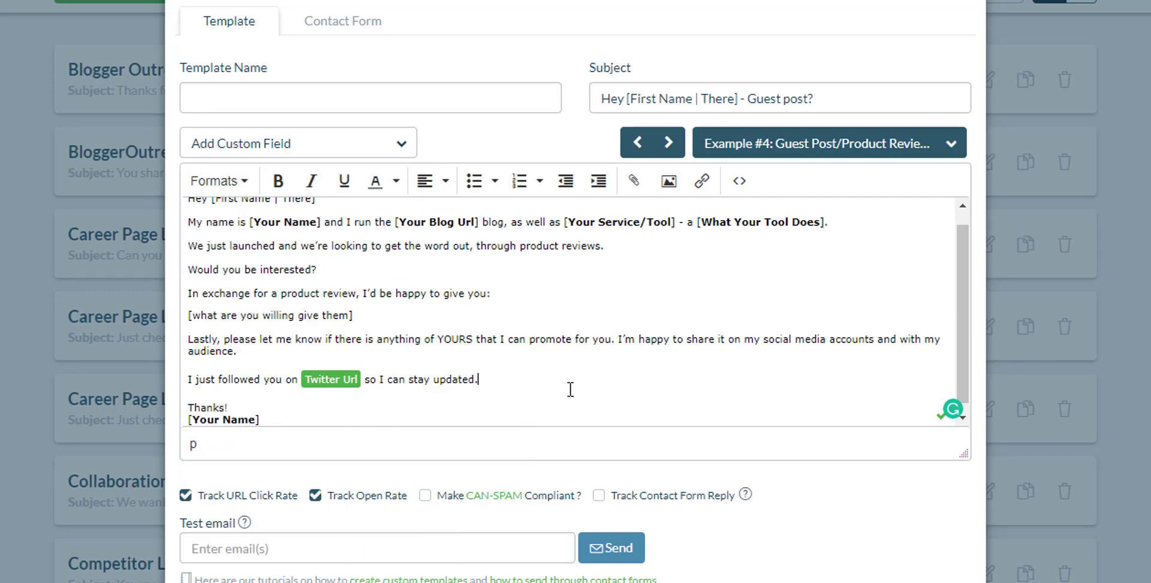
- Replace the "[Your Name]" placeholder in the message's sign-off with the sender's full name
{"action": "scroll", "coordinate": [279, 414], "scroll_direction": "down", "scroll_amount": 1}
{"action": "double_click", "coordinate": [279, 414]}
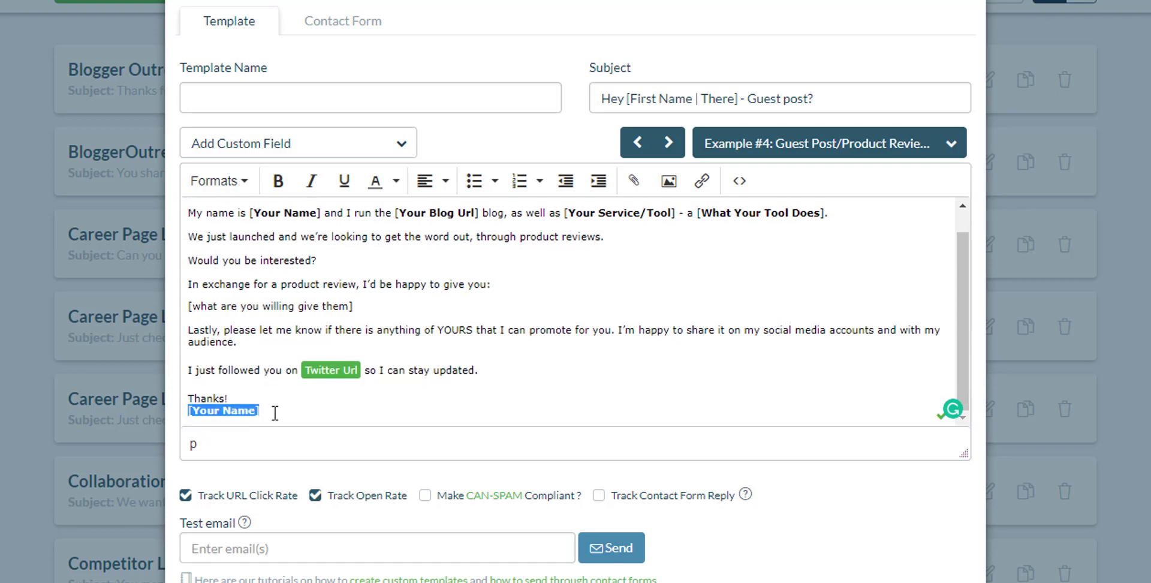
{"action": "type", "text": "Aris Santos"}
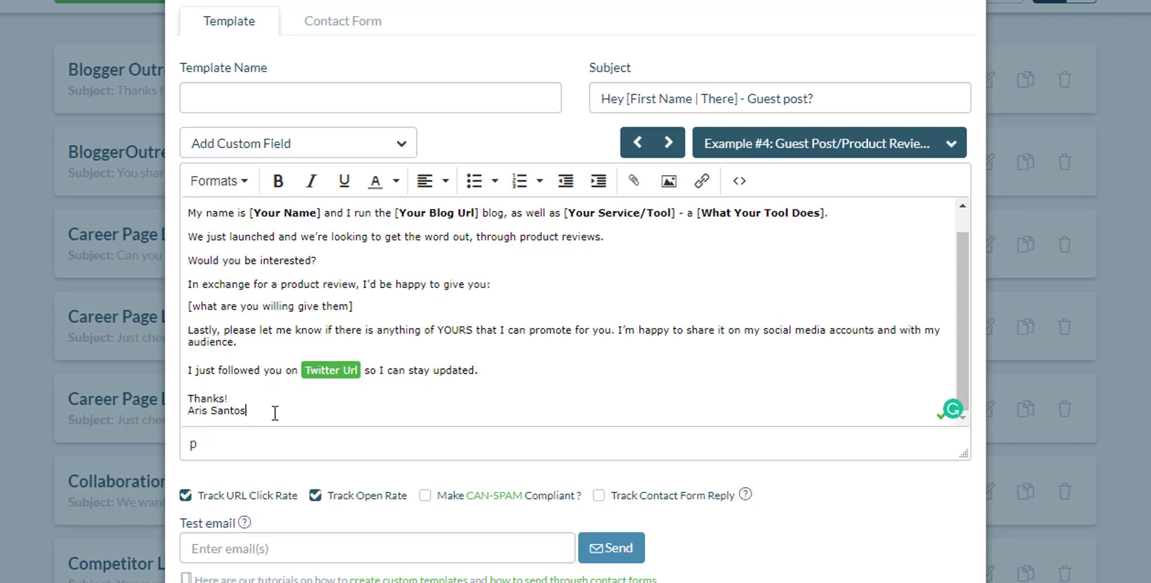
- Review the first-name greeting and the "[Your Name]" placeholder at the start of the message
{"action": "scroll", "coordinate": [275, 414], "scroll_direction": "up", "scroll_amount": 1}
{"action": "scroll", "coordinate": [275, 401], "scroll_direction": "up", "scroll_amount": 1}
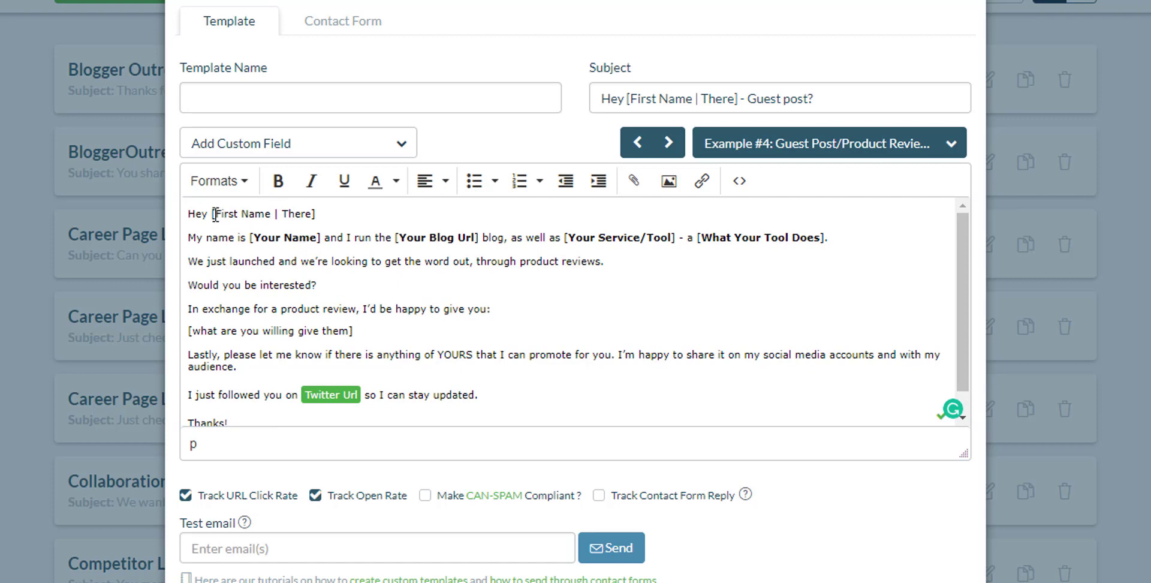
{"action": "left_click_drag", "start_coordinate": [214, 214], "coordinate": [325, 214]}
{"action": "left_click", "coordinate": [322, 214]}
{"action": "left_click", "coordinate": [304, 247]}
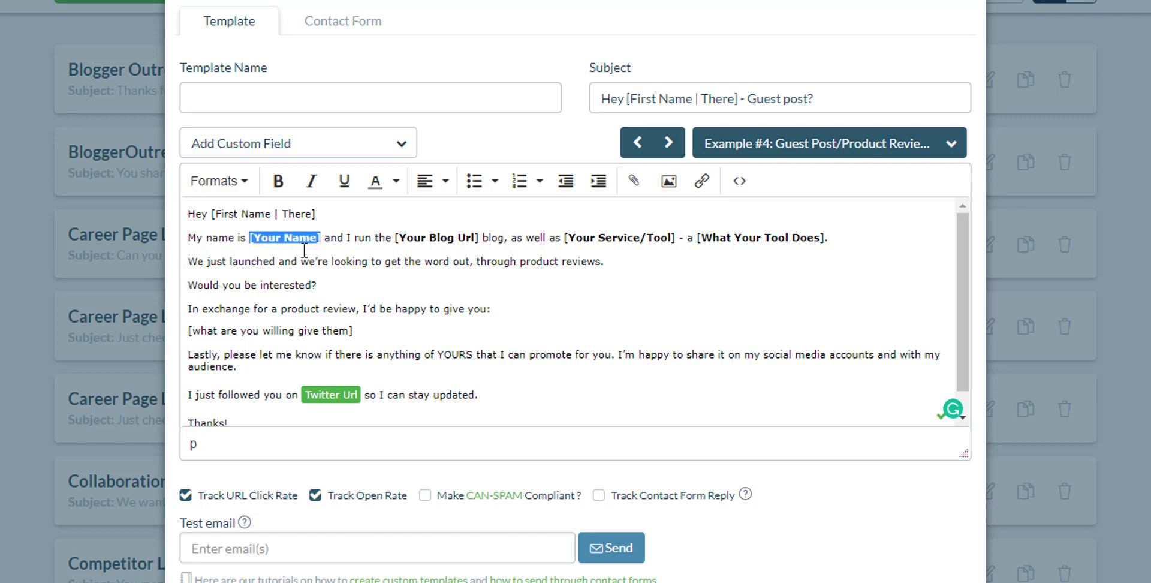
{"action": "left_click", "coordinate": [304, 250]}
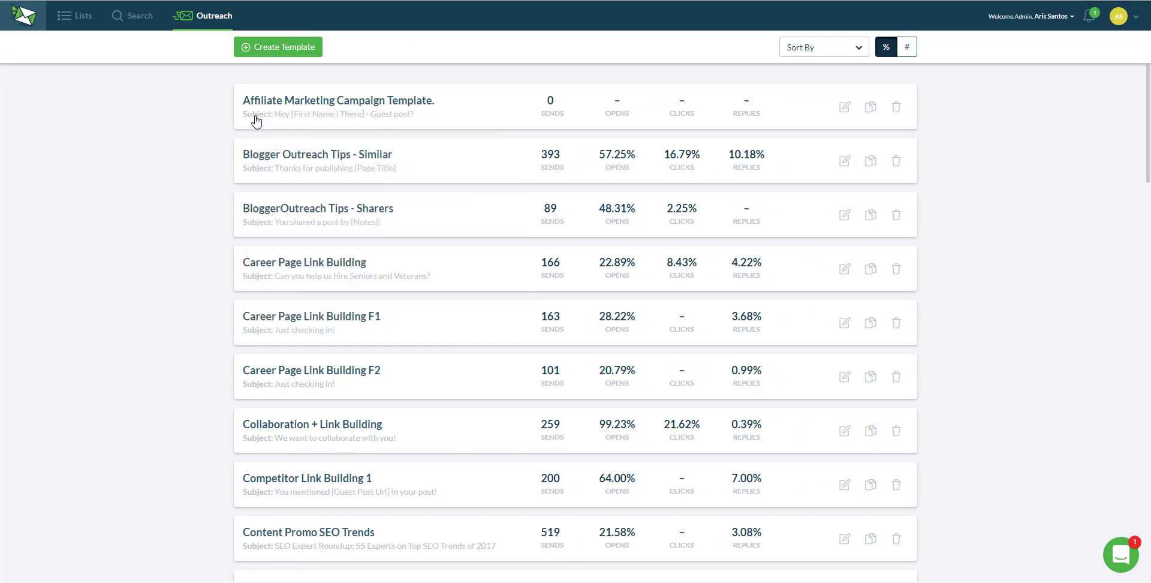
- Open Autosending and start scheduling a new campaign
{"action": "left_click", "coordinate": [224, 25]}
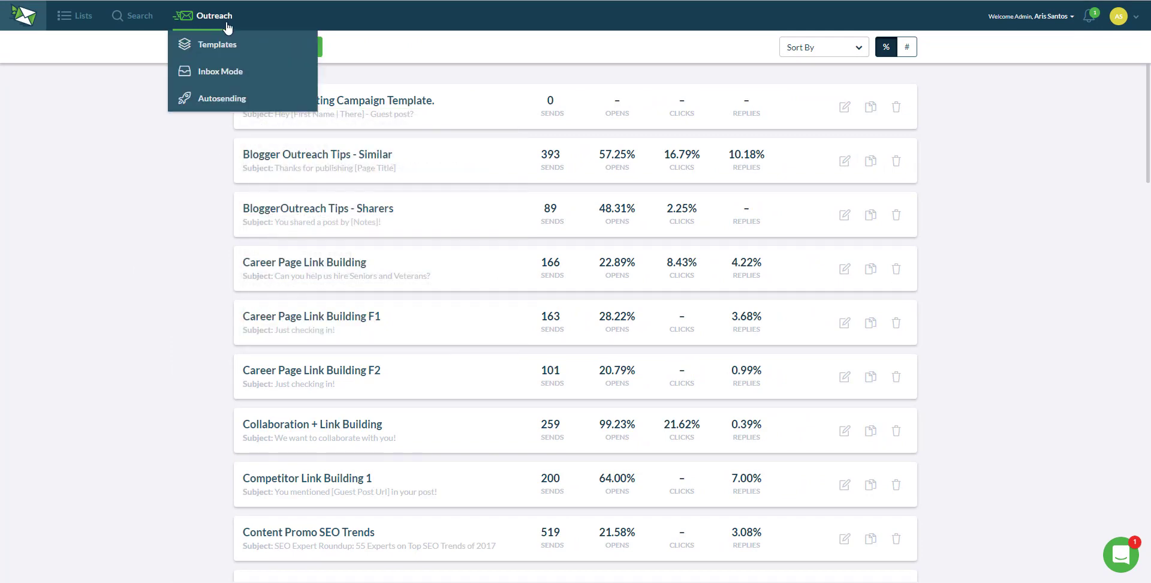
{"action": "left_click", "coordinate": [224, 101]}
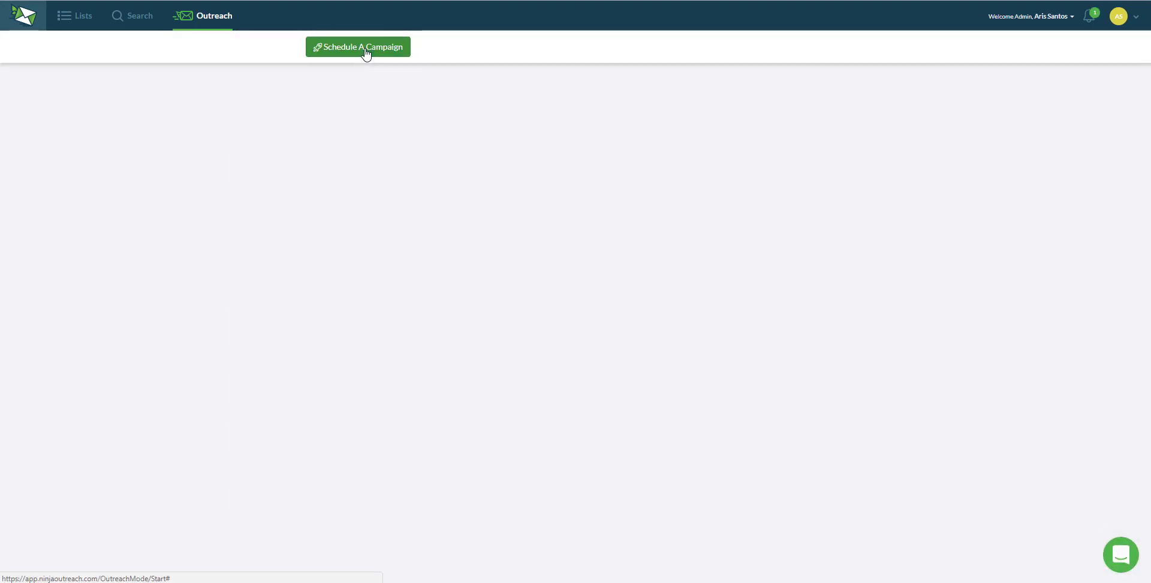
{"action": "left_click", "coordinate": [366, 54]}
- Set the campaign's list to Affiliates - Product Reviews (Mom), choose the sender's email, and use the Affiliate Marketing Campaign Template
{"action": "left_click", "coordinate": [381, 49]}
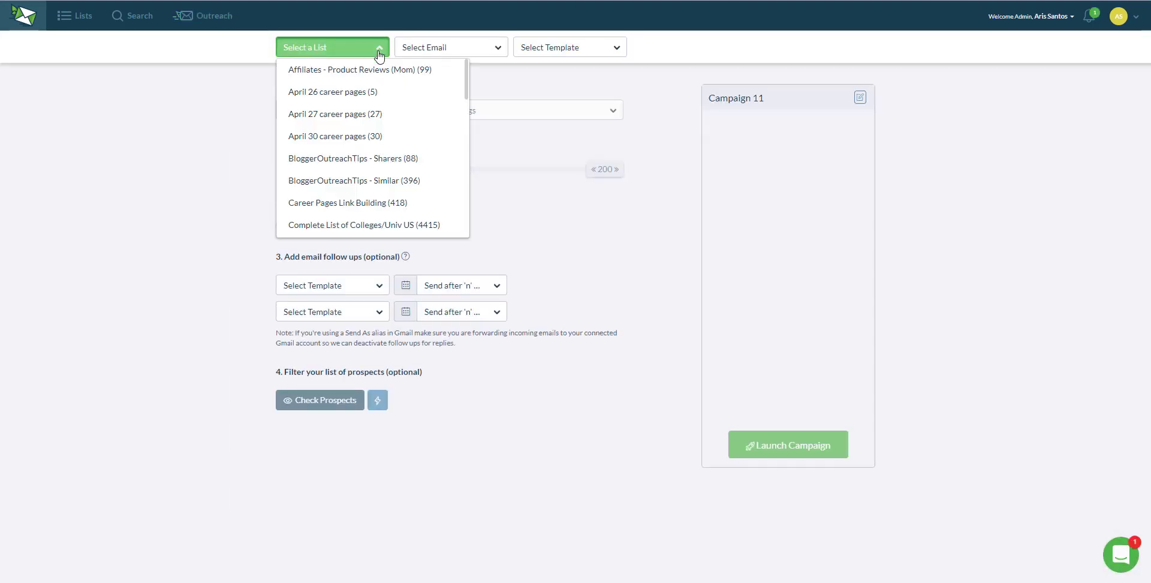
{"action": "left_click", "coordinate": [376, 71]}
{"action": "left_click", "coordinate": [451, 49]}
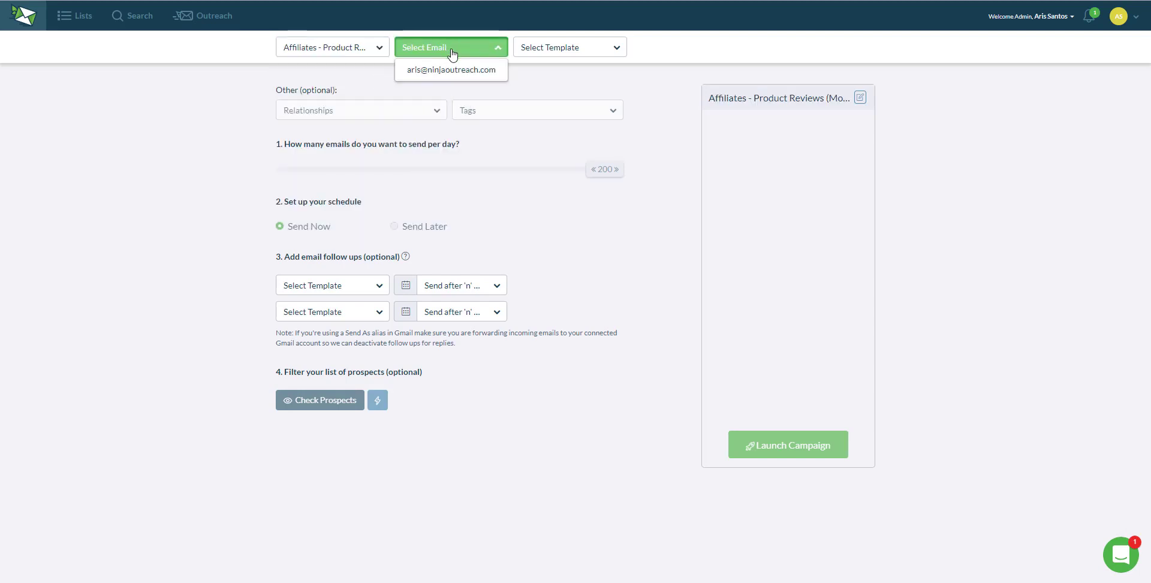
{"action": "left_click", "coordinate": [449, 69]}
{"action": "left_click", "coordinate": [567, 58]}
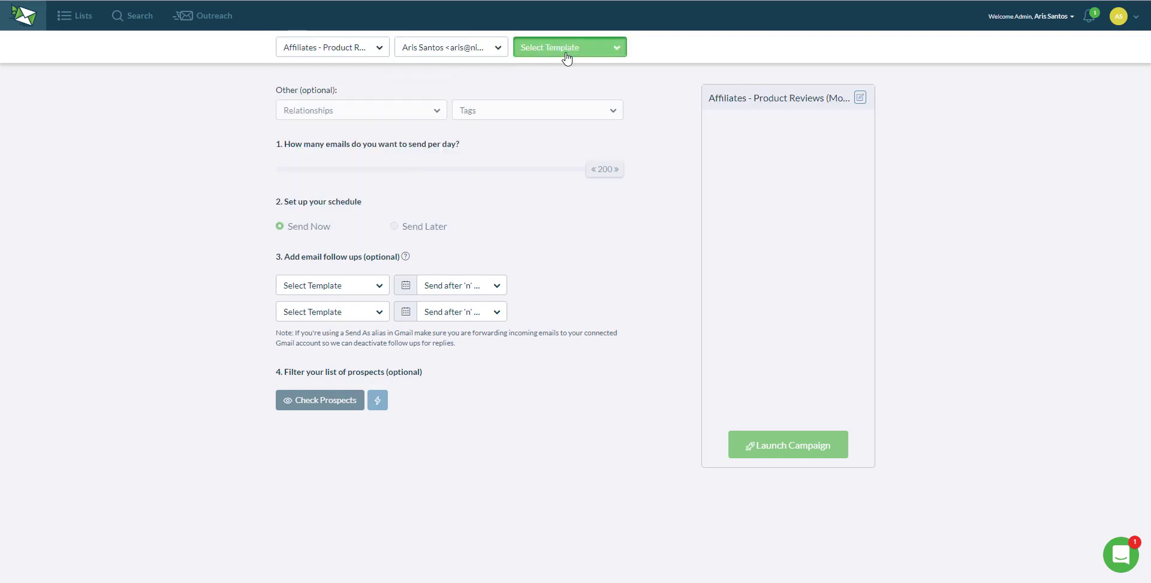
{"action": "left_click", "coordinate": [592, 75]}
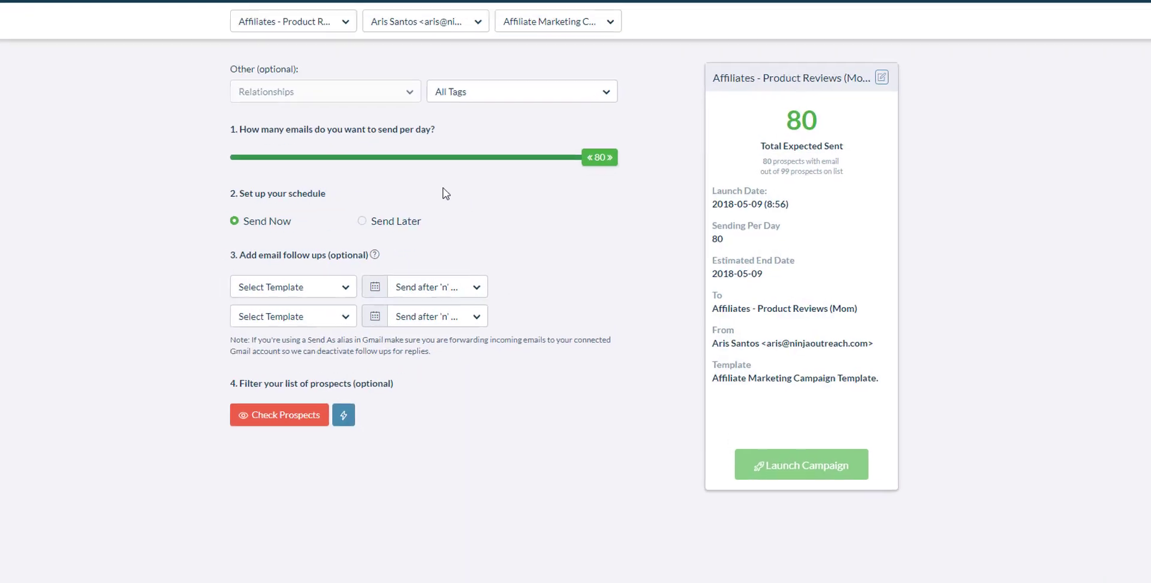
- Schedule the campaign to send later, excluding Sunday, Monday, Friday and Saturday from the sending days
{"action": "left_click", "coordinate": [397, 225]}
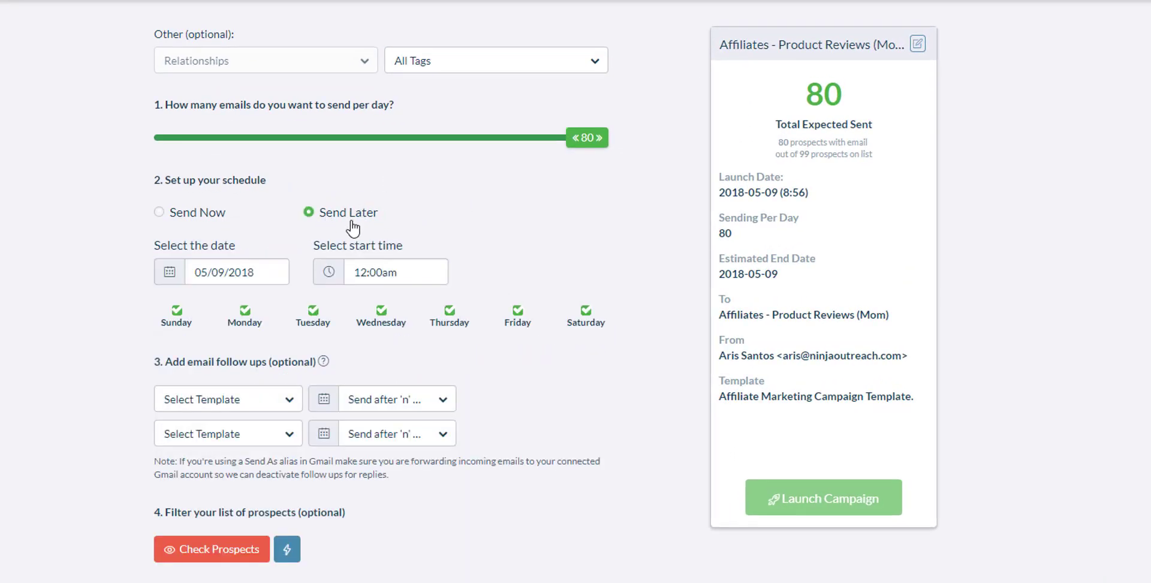
{"action": "left_click", "coordinate": [177, 310]}
{"action": "left_click", "coordinate": [245, 310]}
{"action": "left_click", "coordinate": [518, 310]}
{"action": "left_click", "coordinate": [586, 310]}
- View the templates available for the first email follow-up without choosing one
{"action": "left_click", "coordinate": [282, 400]}
{"action": "left_click", "coordinate": [88, 384]}
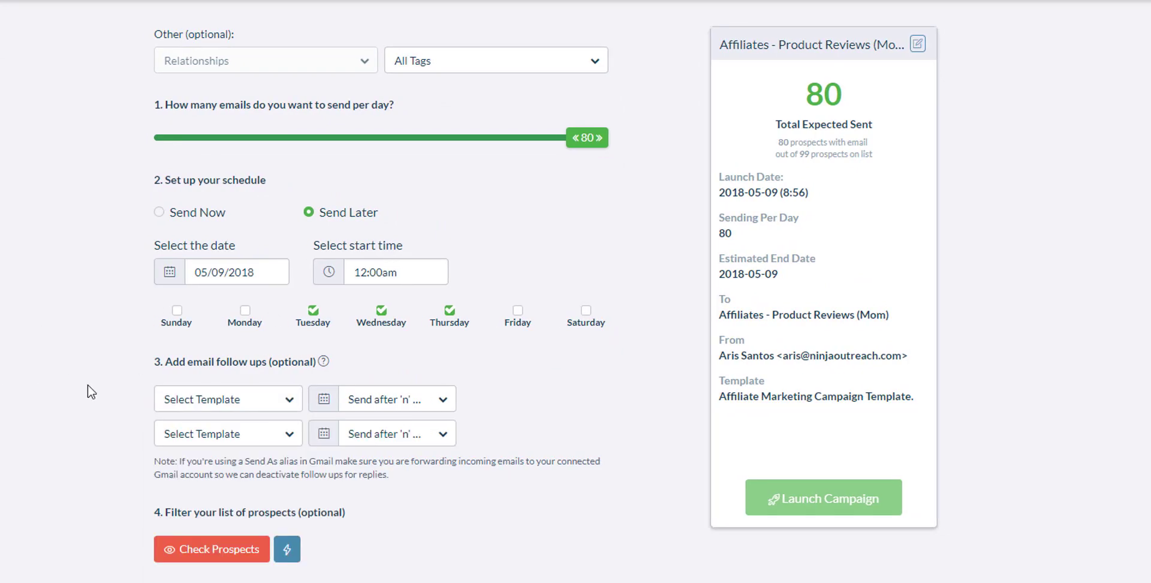
{"action": "left_click", "coordinate": [265, 409]}
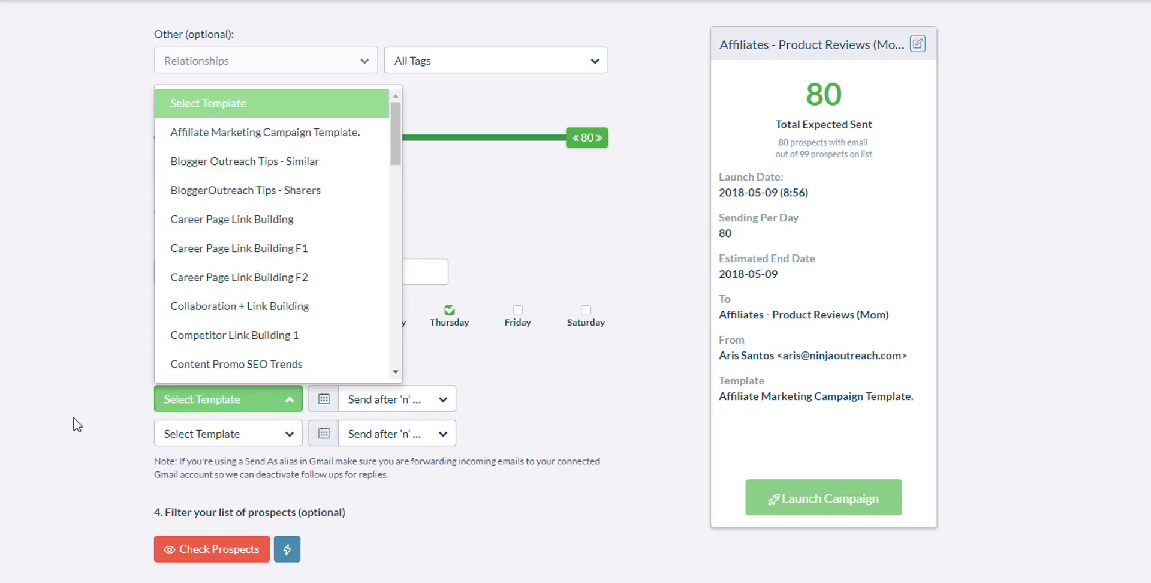
{"action": "left_click", "coordinate": [76, 424]}
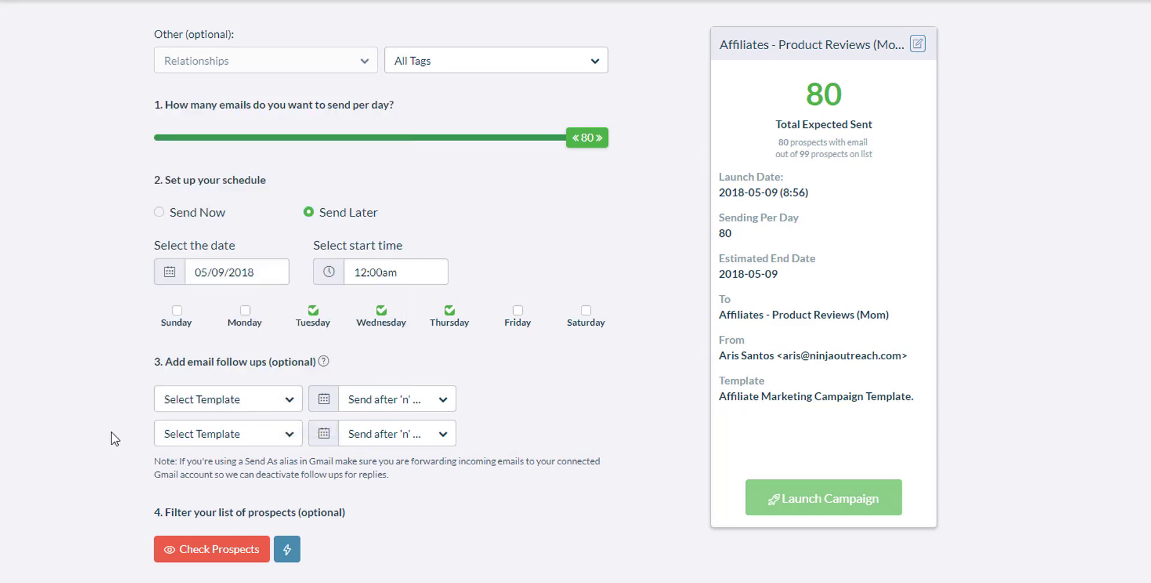
- Check the campaign's prospects for missing fields and exclude those with missing fields from the send
{"action": "left_click", "coordinate": [220, 549]}
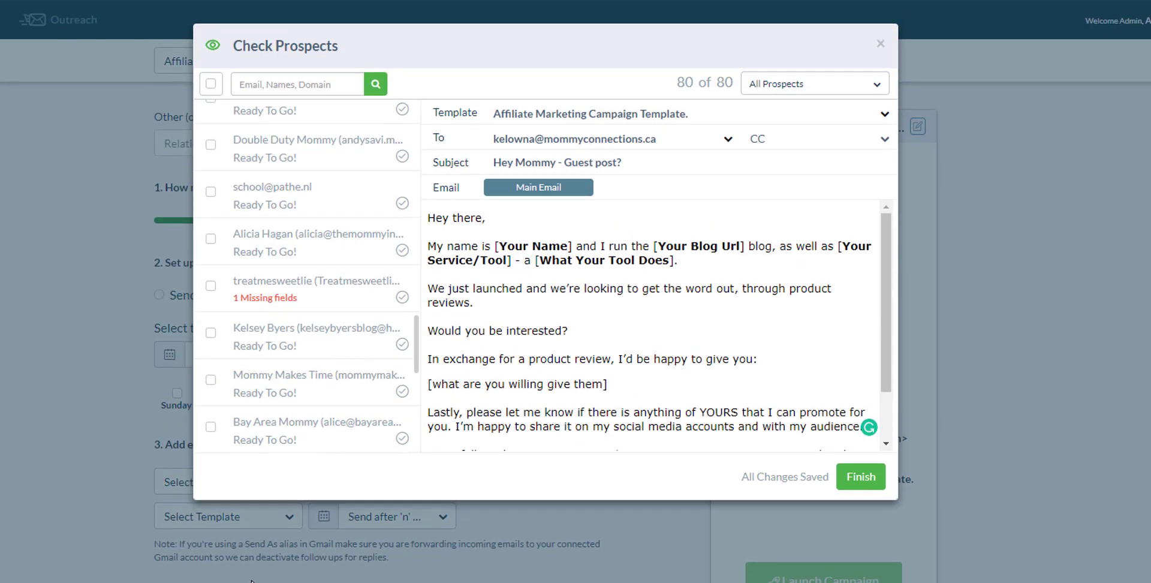
{"action": "left_click", "coordinate": [676, 527]}
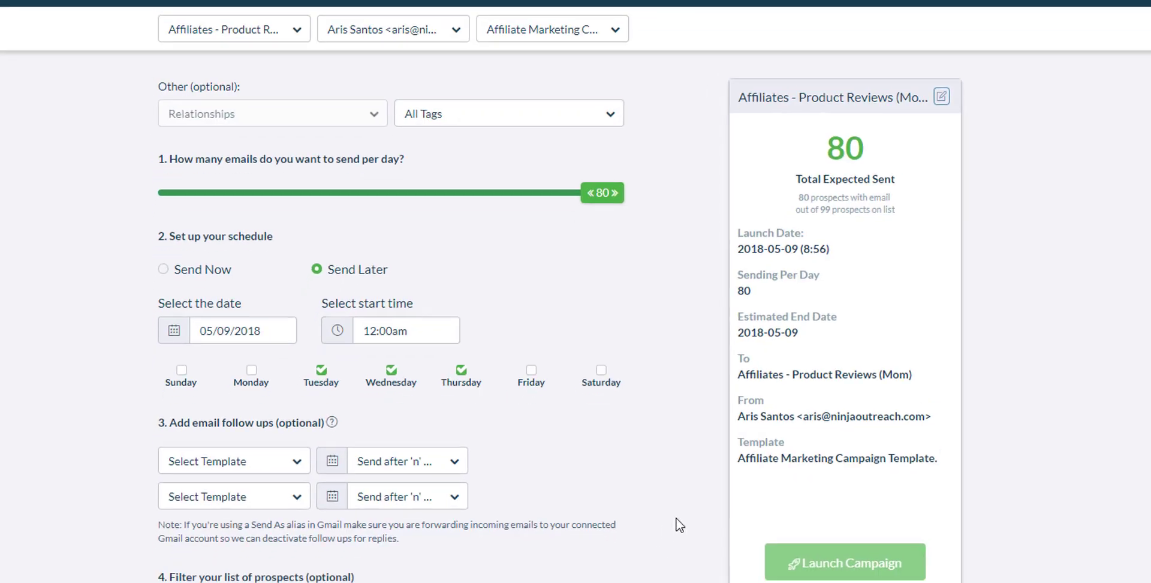
{"action": "left_click", "coordinate": [383, 416]}
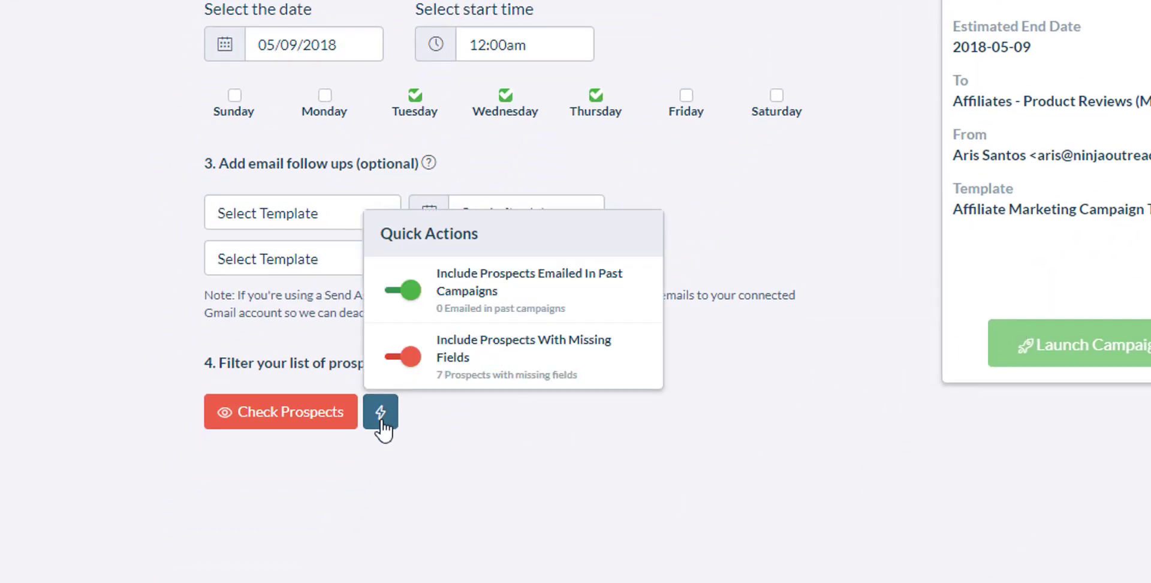
{"action": "left_click", "coordinate": [400, 357]}
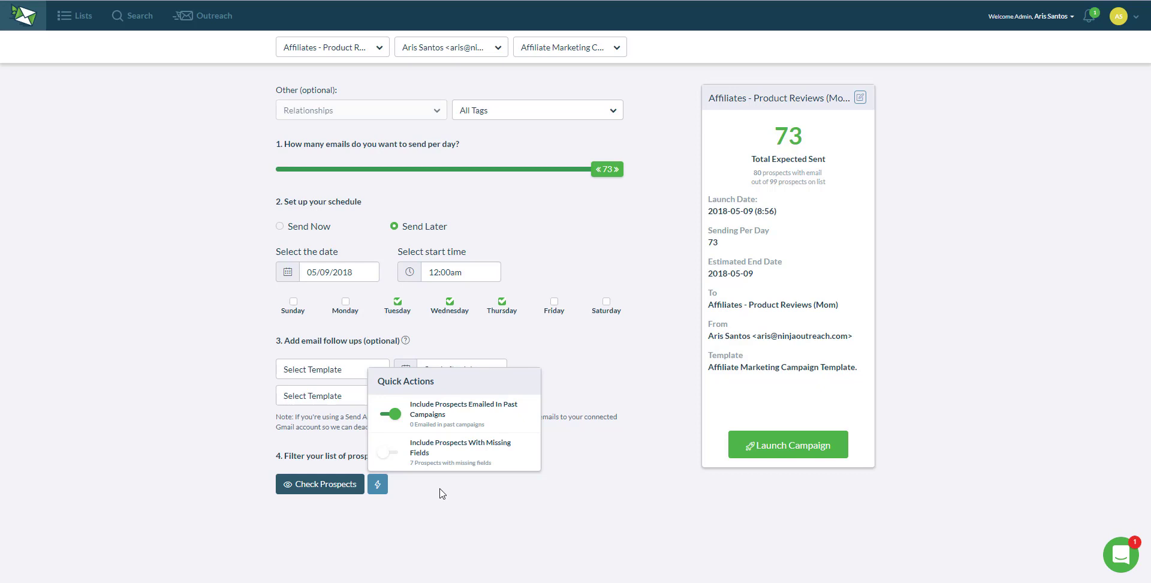
{"action": "left_click", "coordinate": [442, 493]}
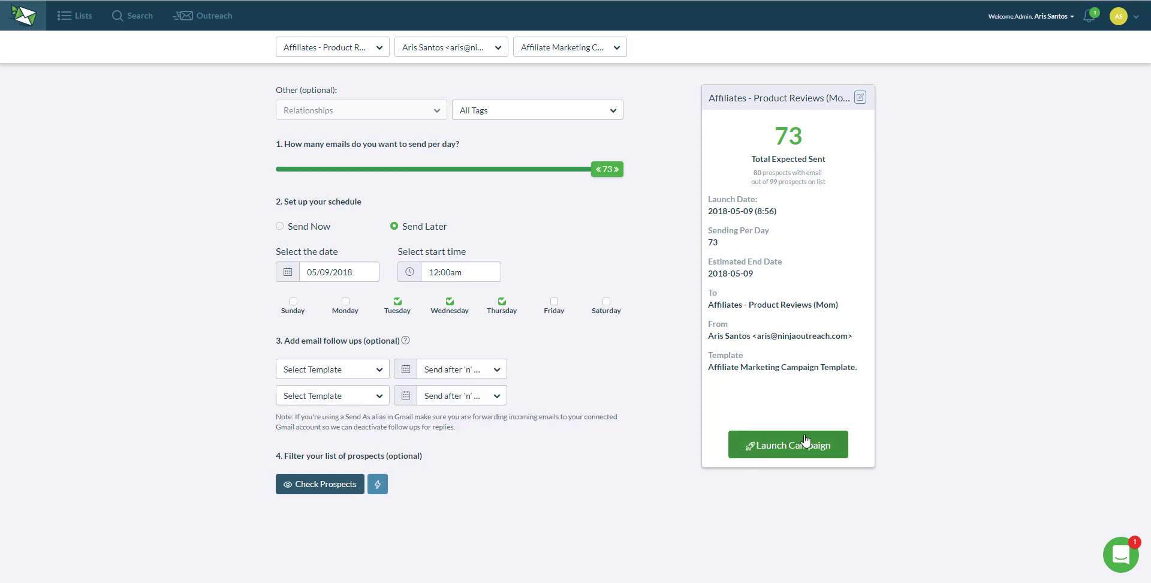